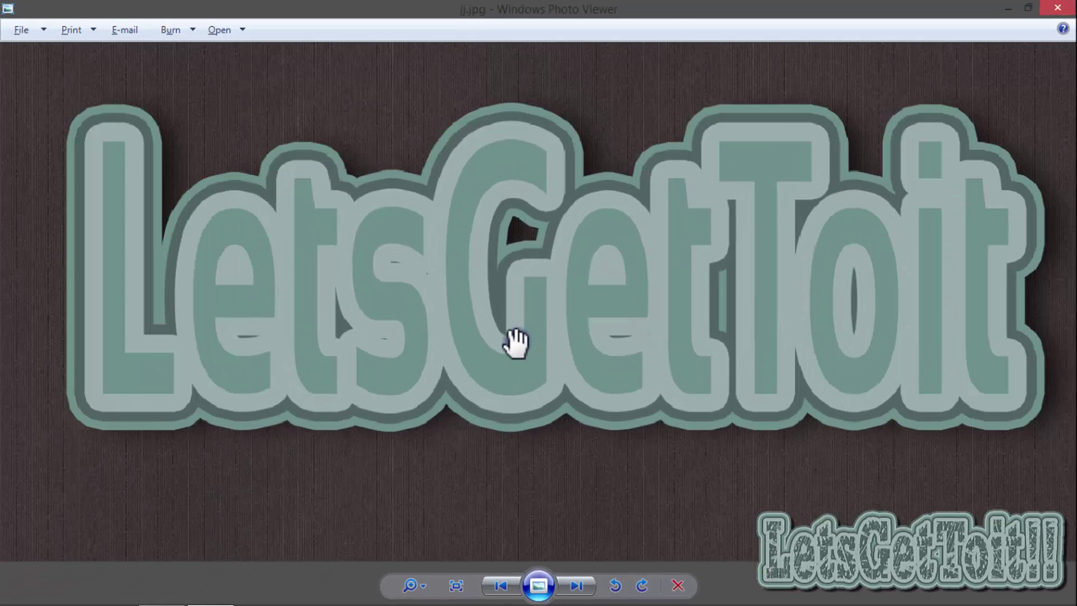
# Look over the finished teal LetsGetToit image in Windows Photo Viewer, then minimize it.
pyautogui.moveTo(512, 337)
pyautogui.mouseDown()
pyautogui.moveTo(534, 356)
pyautogui.moveTo(505, 351)
pyautogui.moveTo(512, 298)
pyautogui.moveTo(522, 350)
pyautogui.mouseUp()
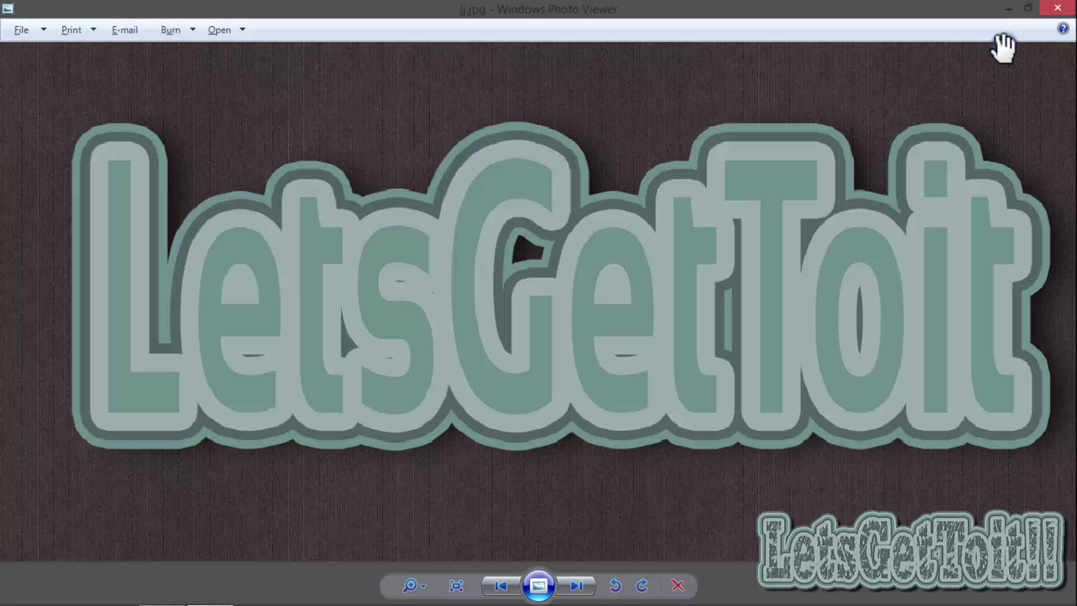
pyautogui.click(1009, 9)
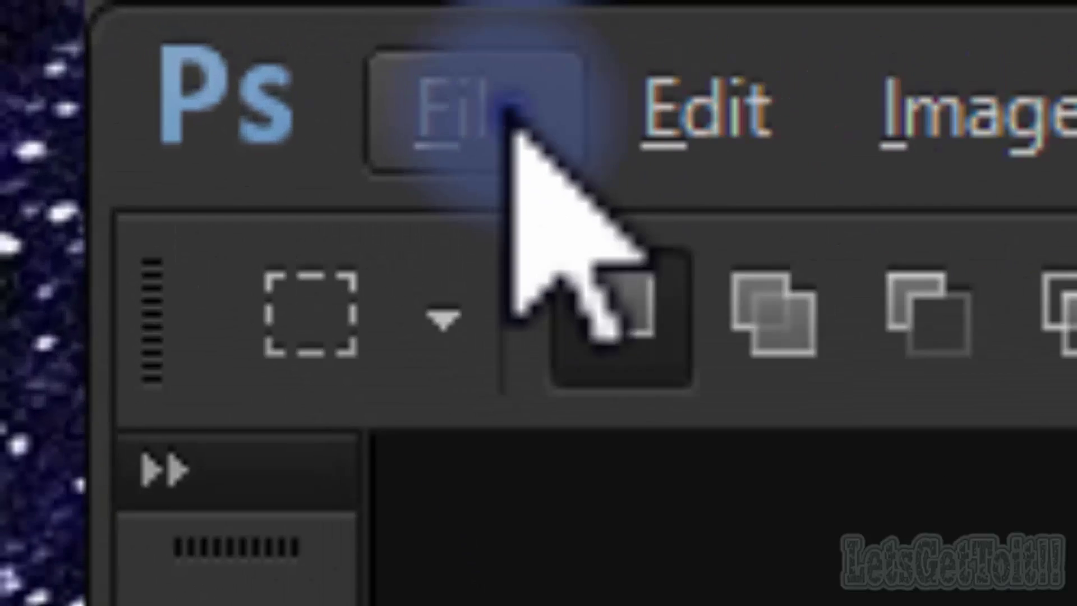
# Create a white 1920 × 1080 px, 72 ppi document and dock Untitled-1 as a tab.
pyautogui.click(61, 14)
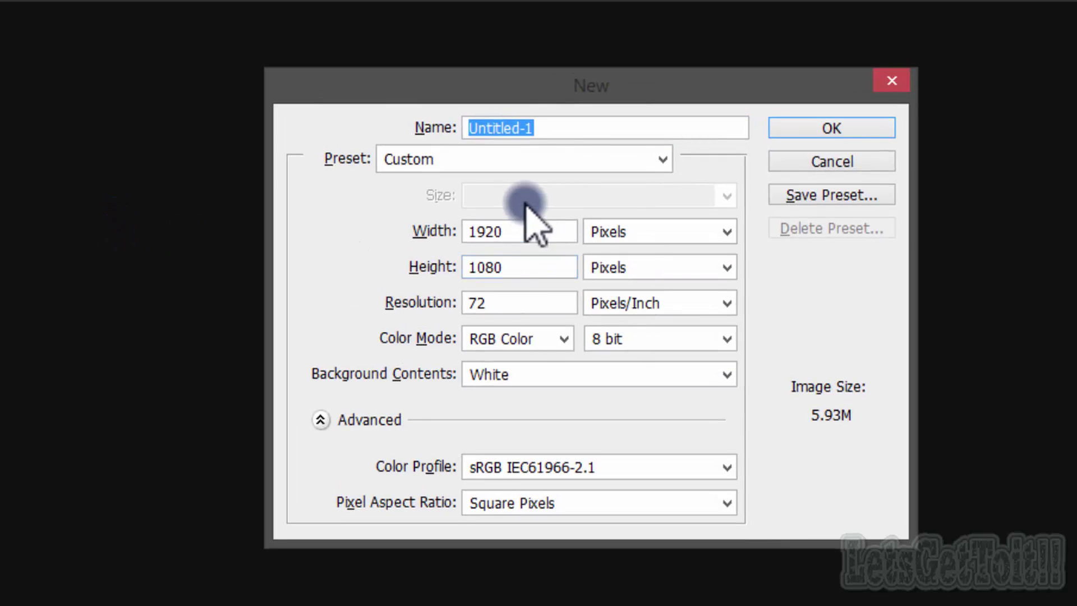
pyautogui.moveTo(544, 87); pyautogui.dragTo(555, 88)
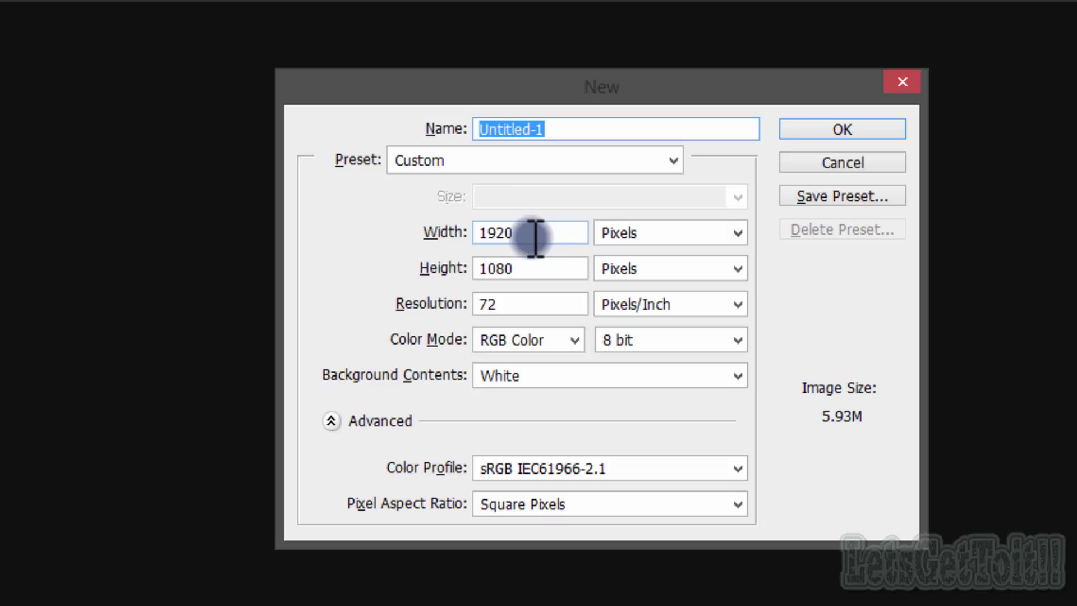
pyautogui.click(893, 129)
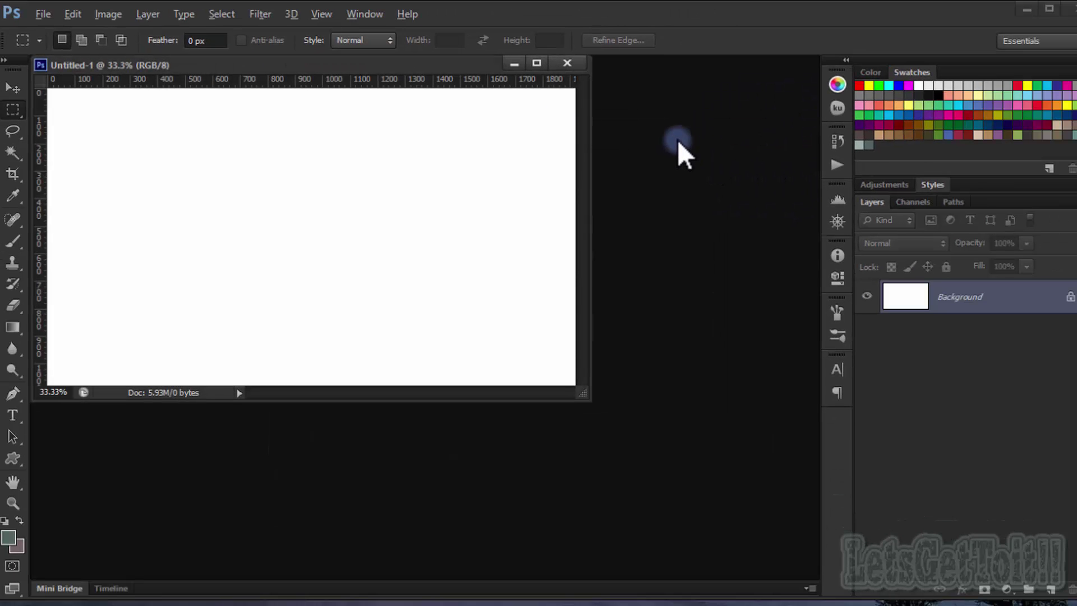
pyautogui.moveTo(410, 67); pyautogui.dragTo(443, 106)
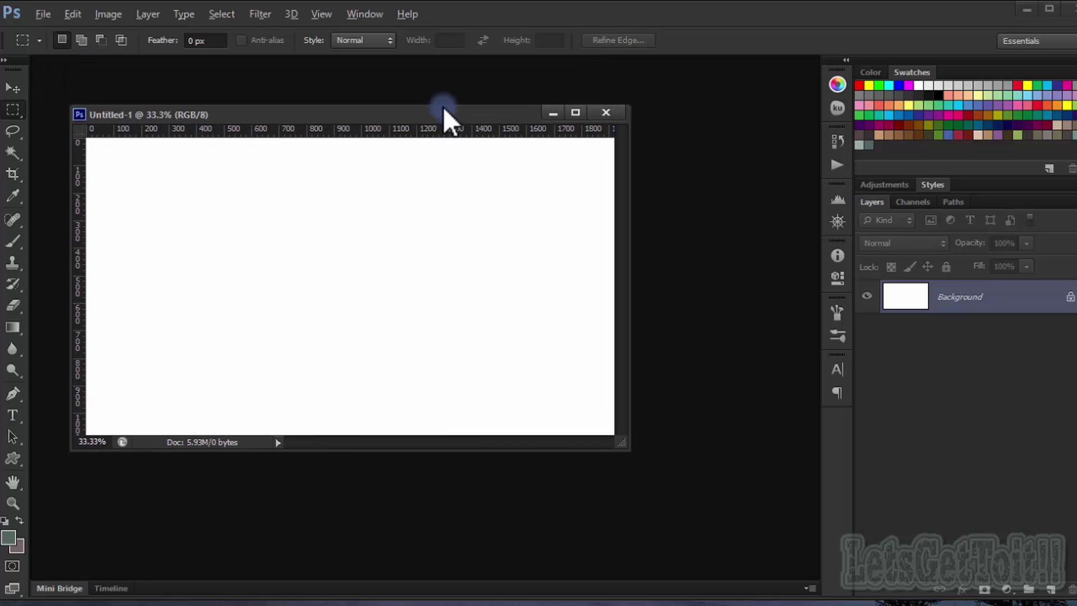
pyautogui.moveTo(374, 106); pyautogui.dragTo(384, 68)
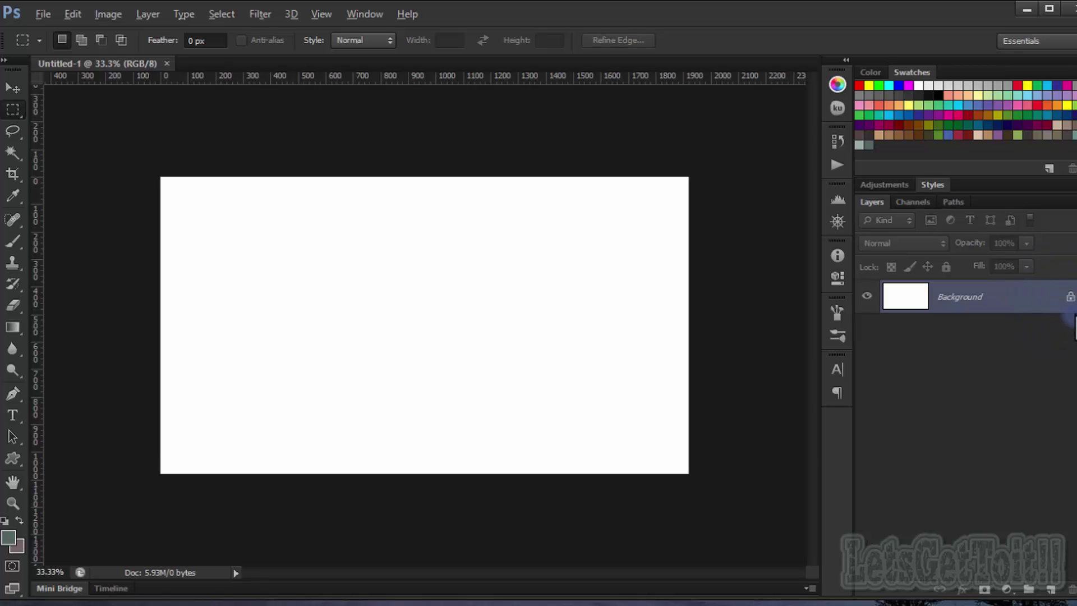
# Convert the locked Background into an editable Layer 0.
pyautogui.doubleClick(1069, 300)
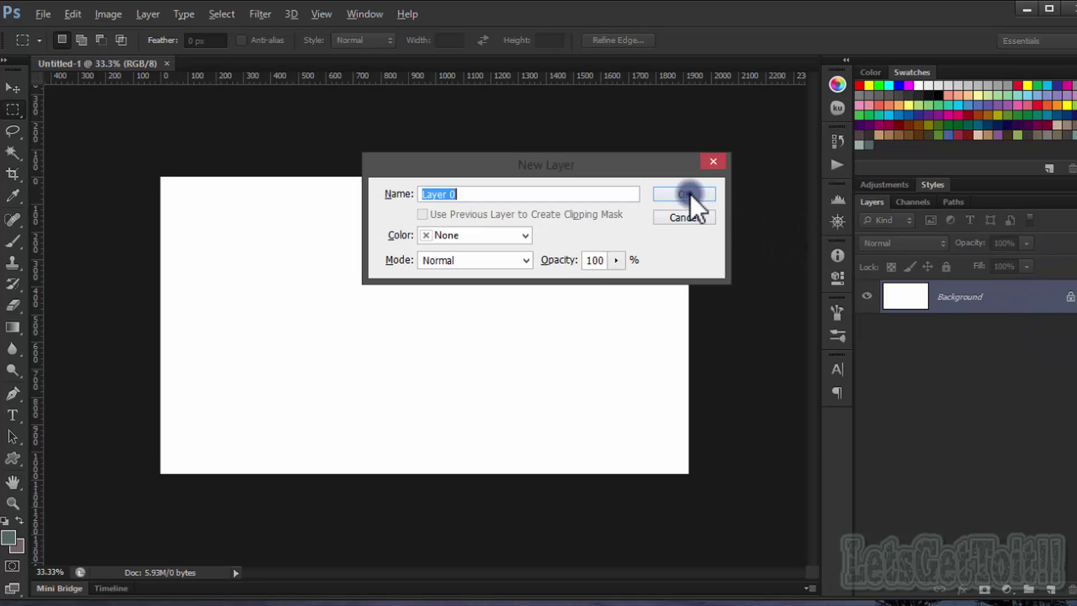
pyautogui.click(688, 194)
pyautogui.click(901, 294)
pyautogui.click(904, 301)
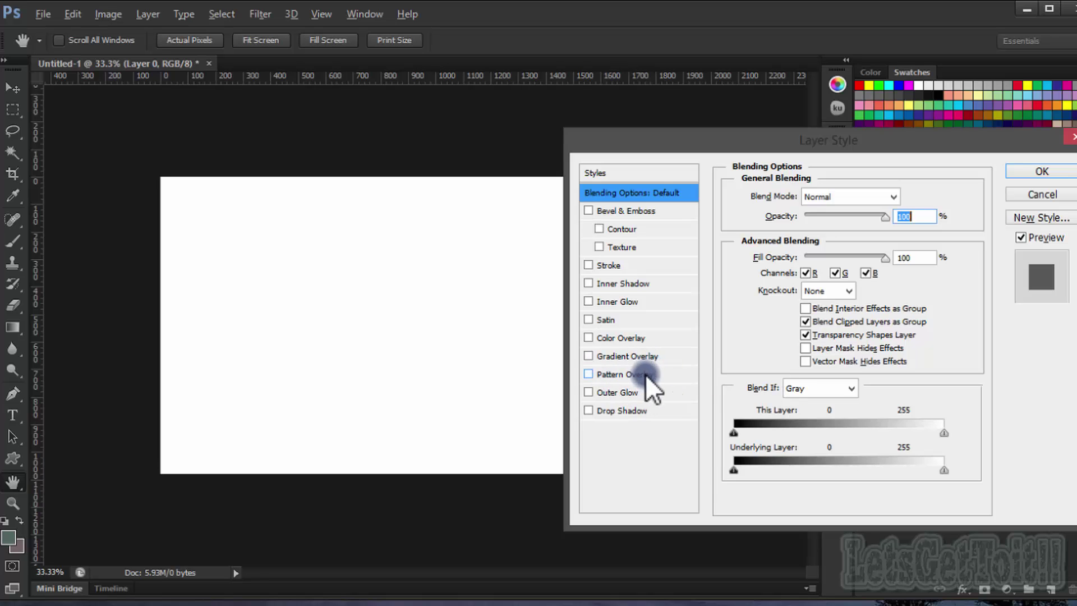
# Add a Multiply Pattern Overlay with the mauve stripe pattern, and make mauve the foreground colour.
pyautogui.click(624, 376)
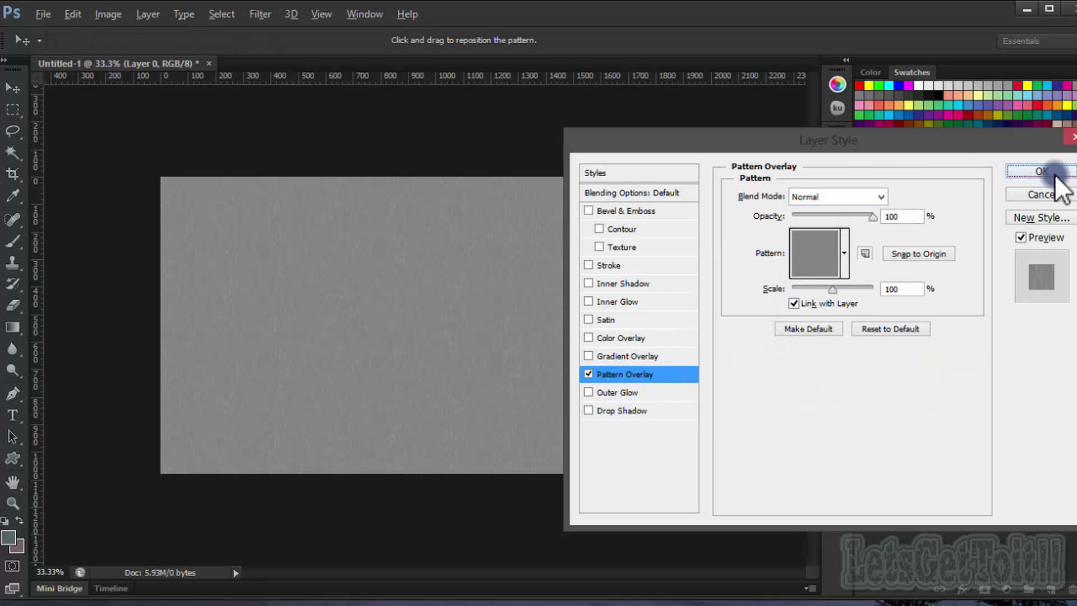
pyautogui.click(853, 202)
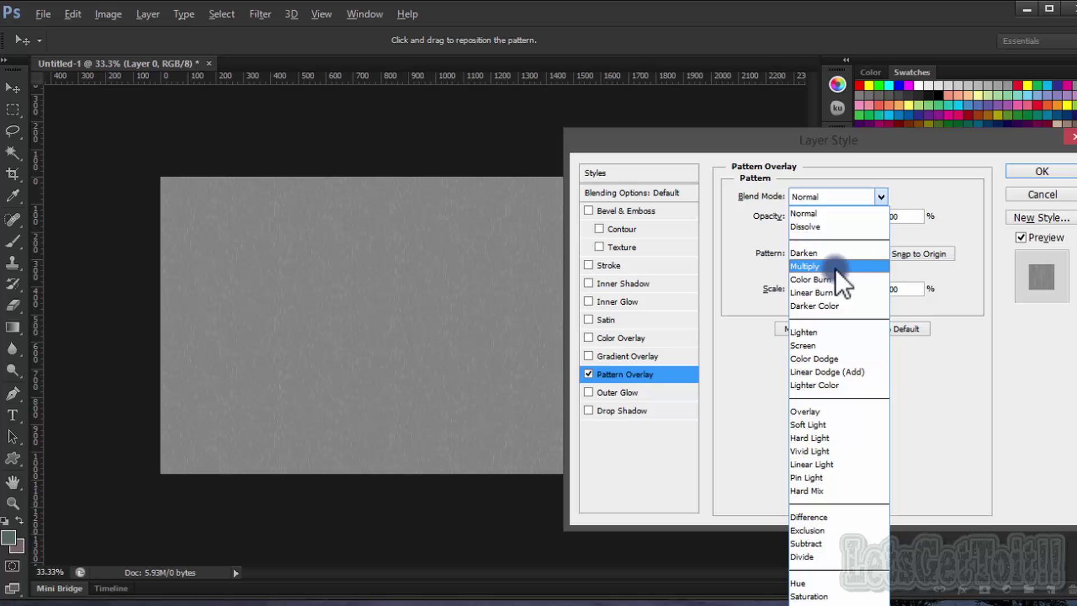
pyautogui.click(837, 266)
pyautogui.click(845, 246)
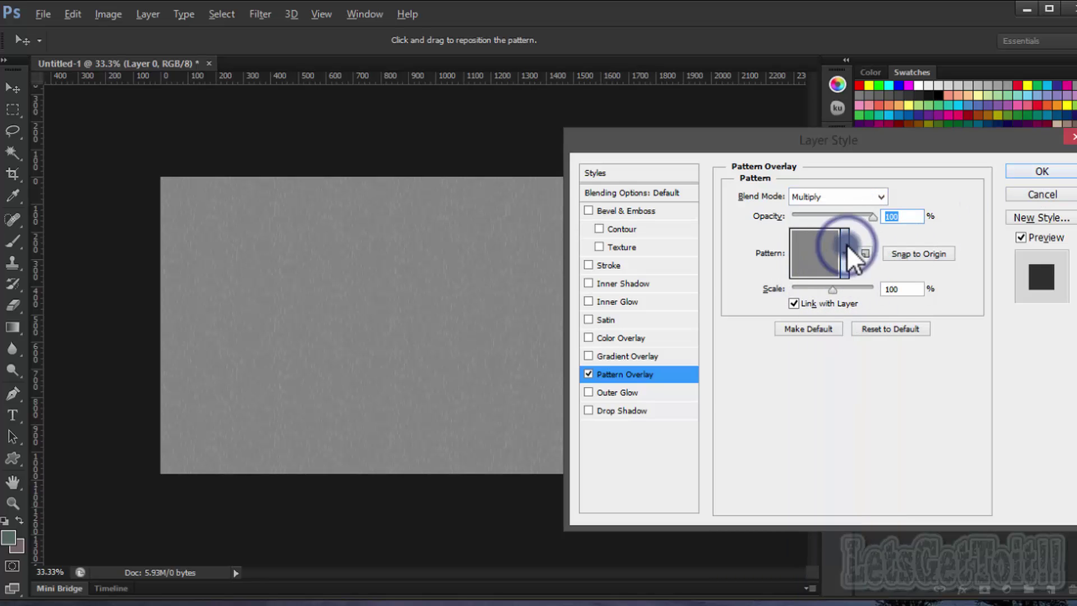
pyautogui.click(735, 330)
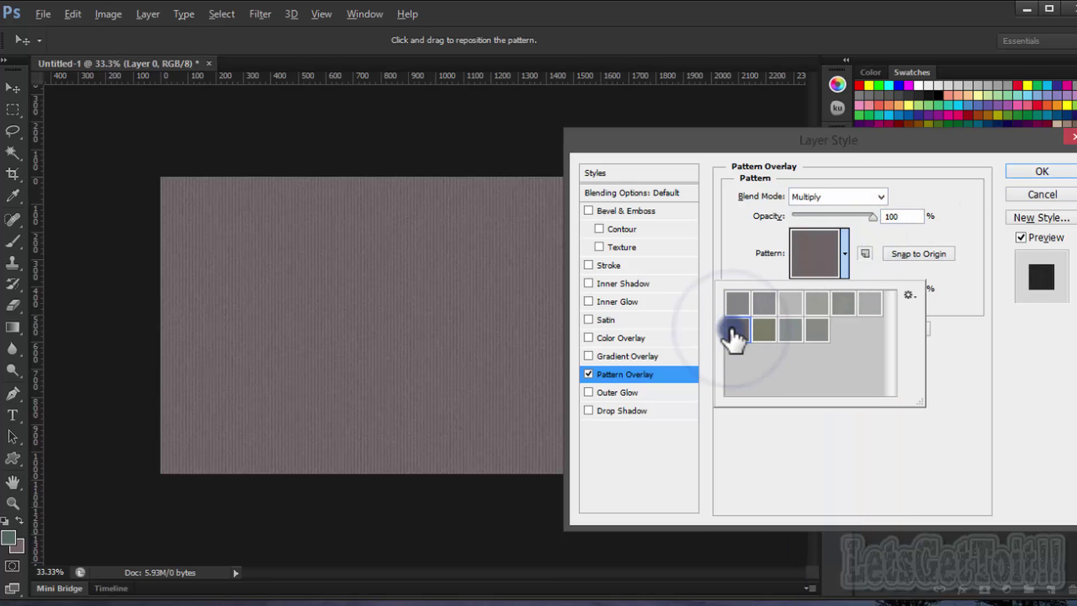
pyautogui.click(1043, 172)
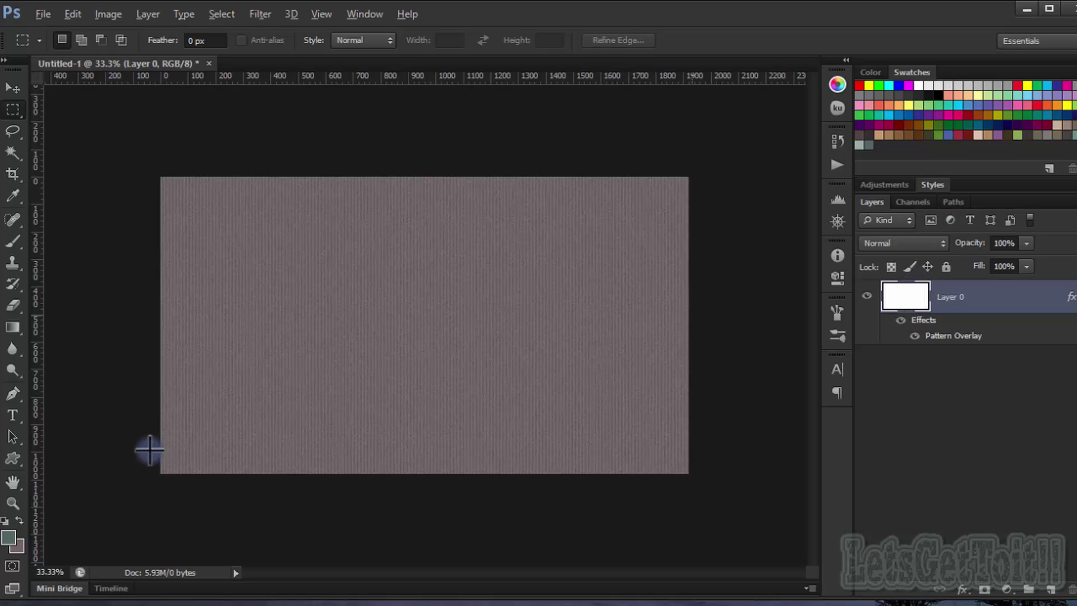
pyautogui.click(21, 521)
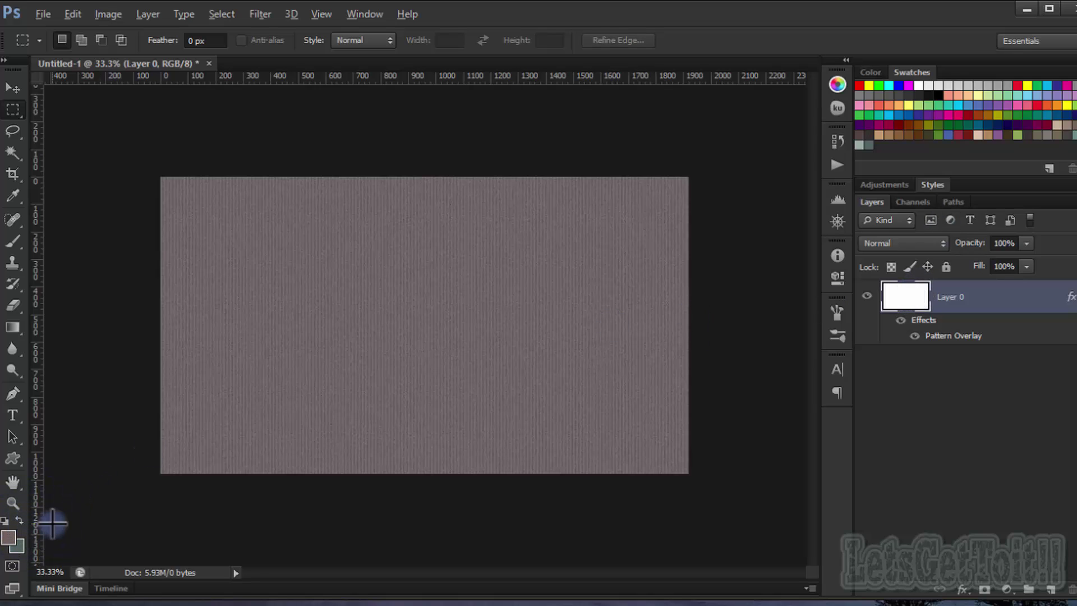
# Fill Layer 0 with the mauve foreground colour using Alt+Backspace, then choose the Horizontal Type tool.
pyautogui.hotkey('alt', 'BackSpace')
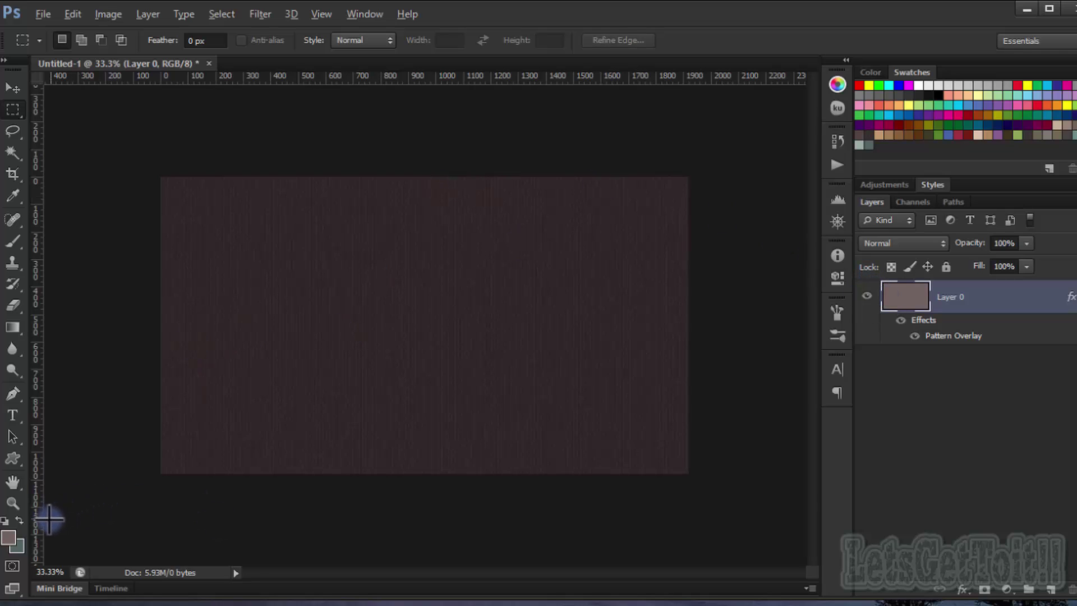
pyautogui.click(17, 418)
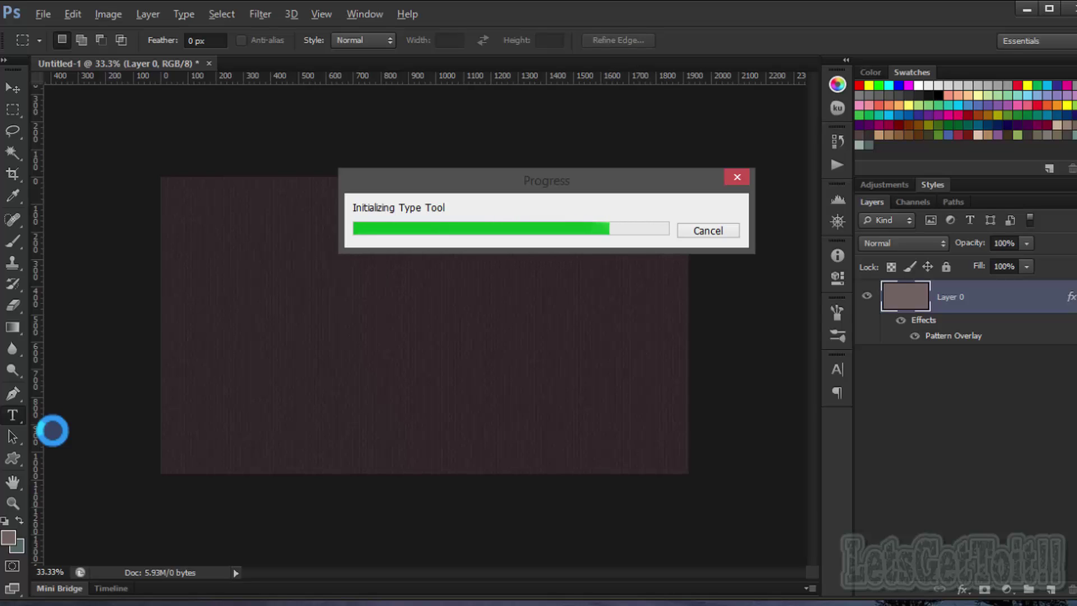
# Type 'LetsGetToit' on the canvas and enlarge it from 209 pt to 250 pt.
pyautogui.click(307, 360)
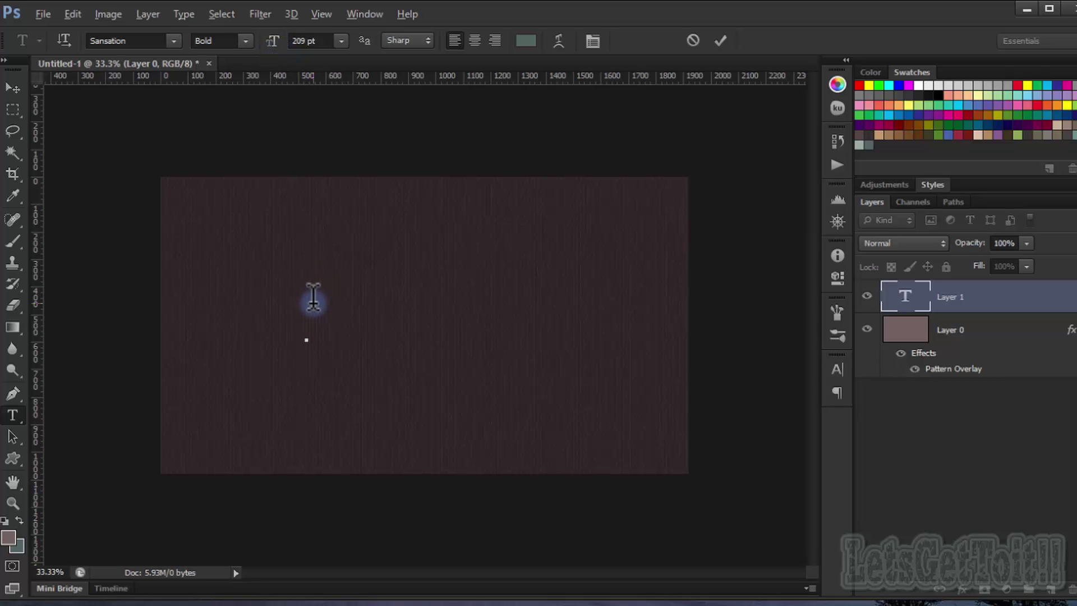
pyautogui.write('L')
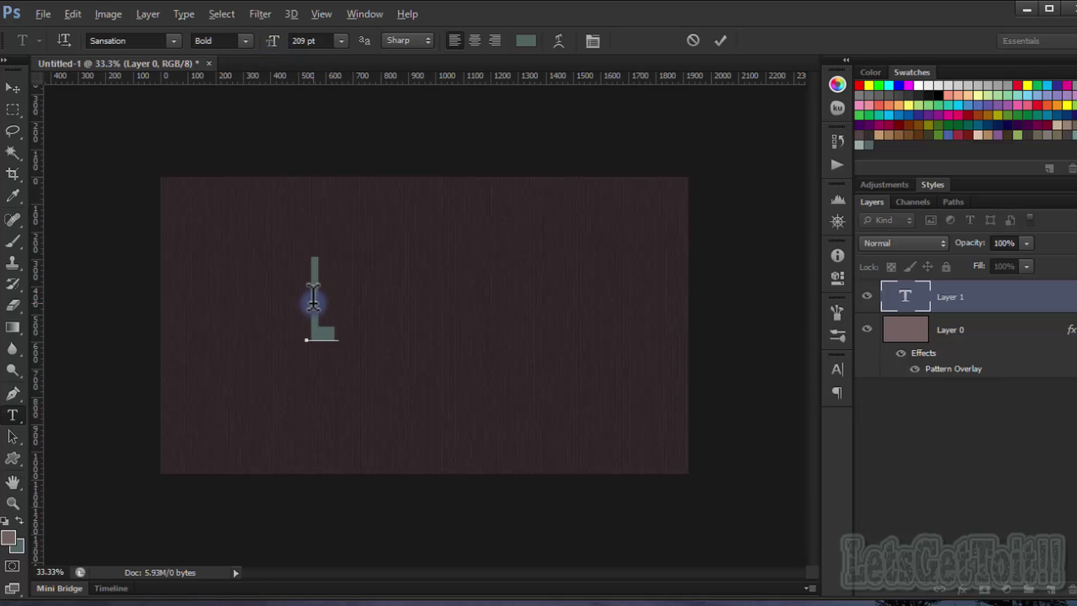
pyautogui.write('ets')
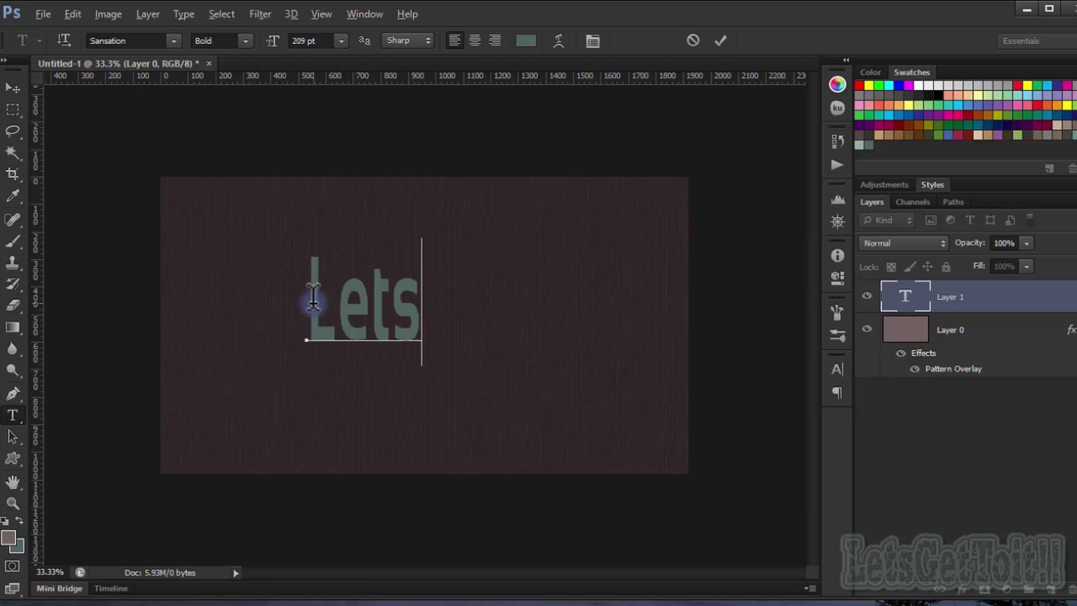
pyautogui.write('Get')
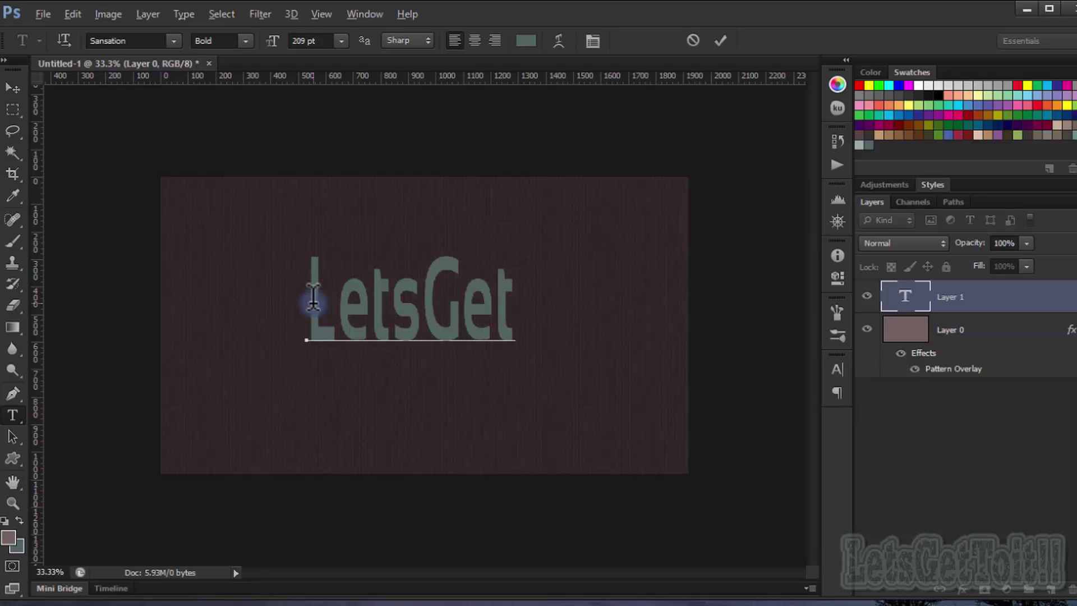
pyautogui.write('T')
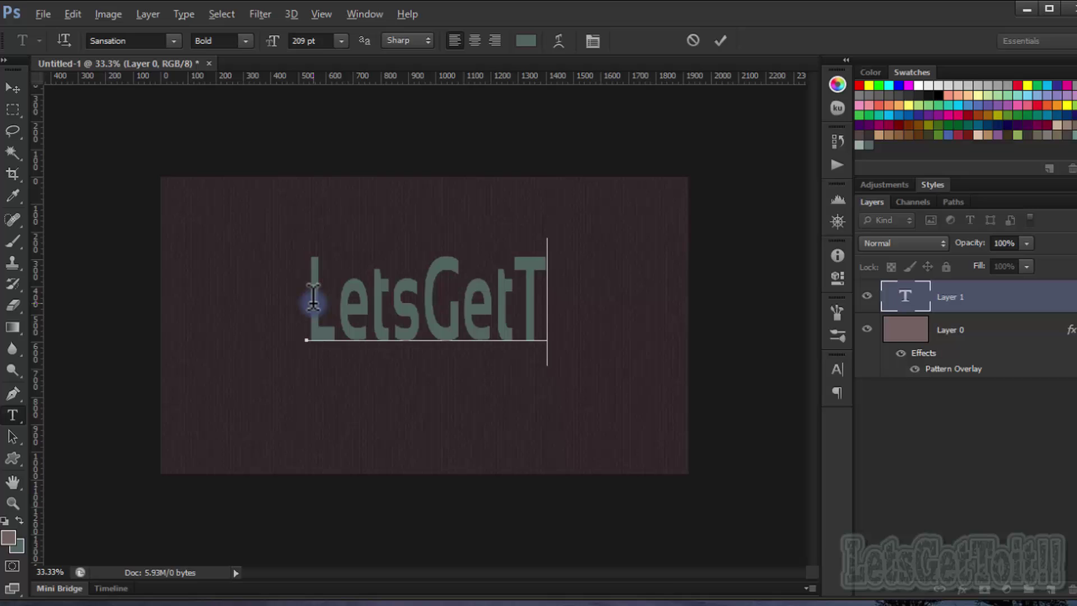
pyautogui.write('oit')
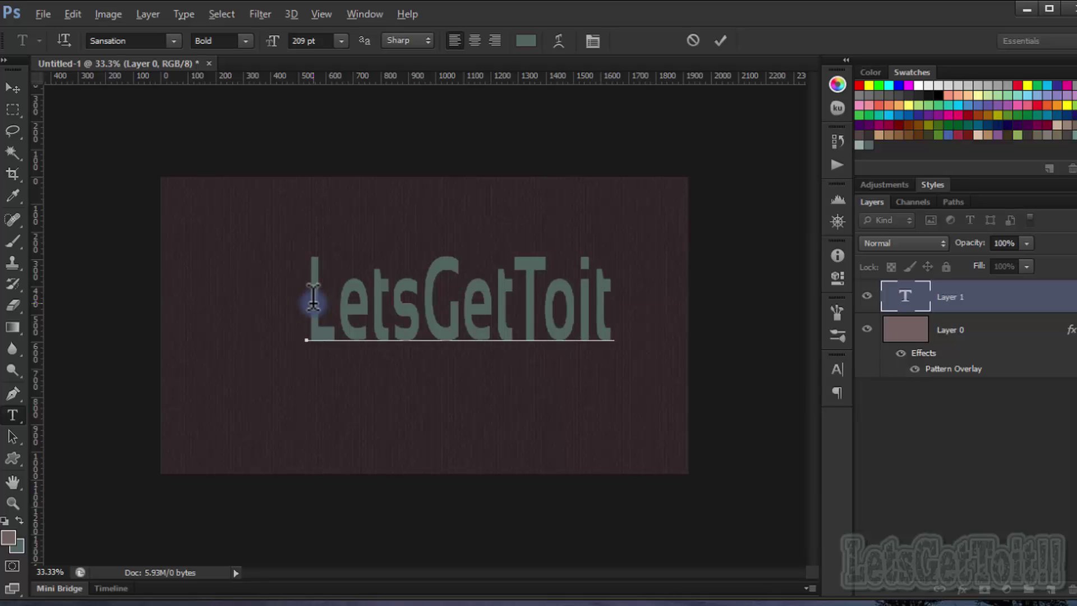
pyautogui.doubleClick(423, 329)
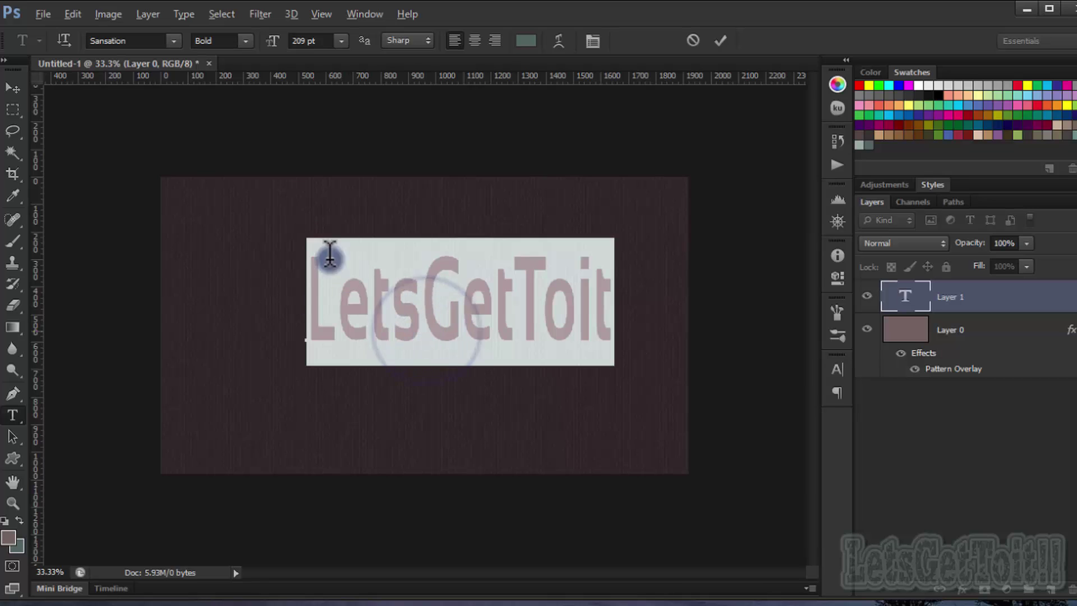
pyautogui.moveTo(274, 45); pyautogui.dragTo(314, 46)
# Centre the text horizontally and vertically on the canvas.
pyautogui.click(13, 88)
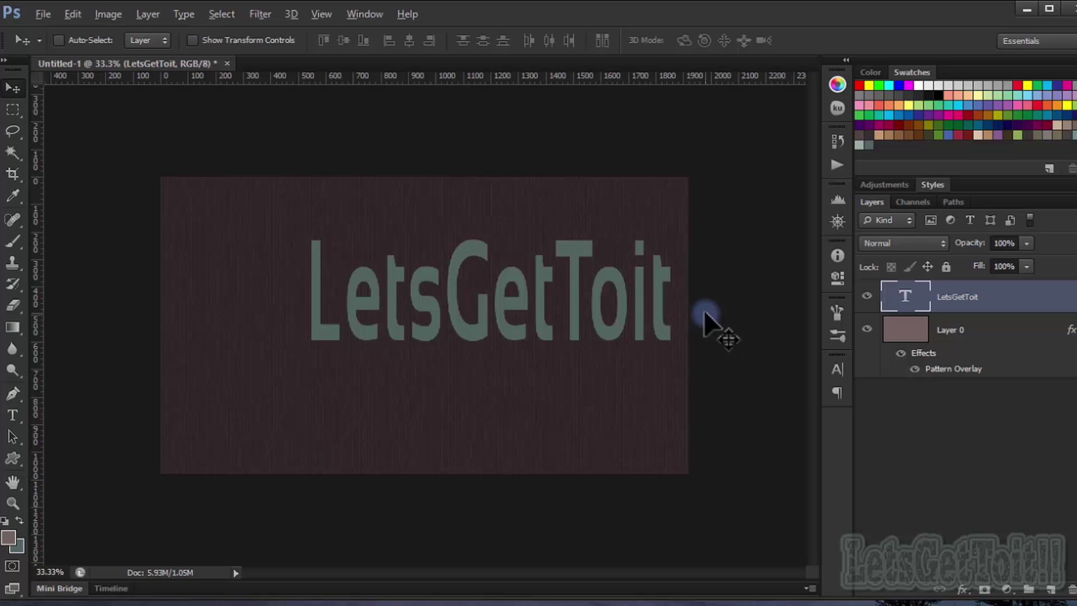
pyautogui.hotkey('ctrl', 'a')
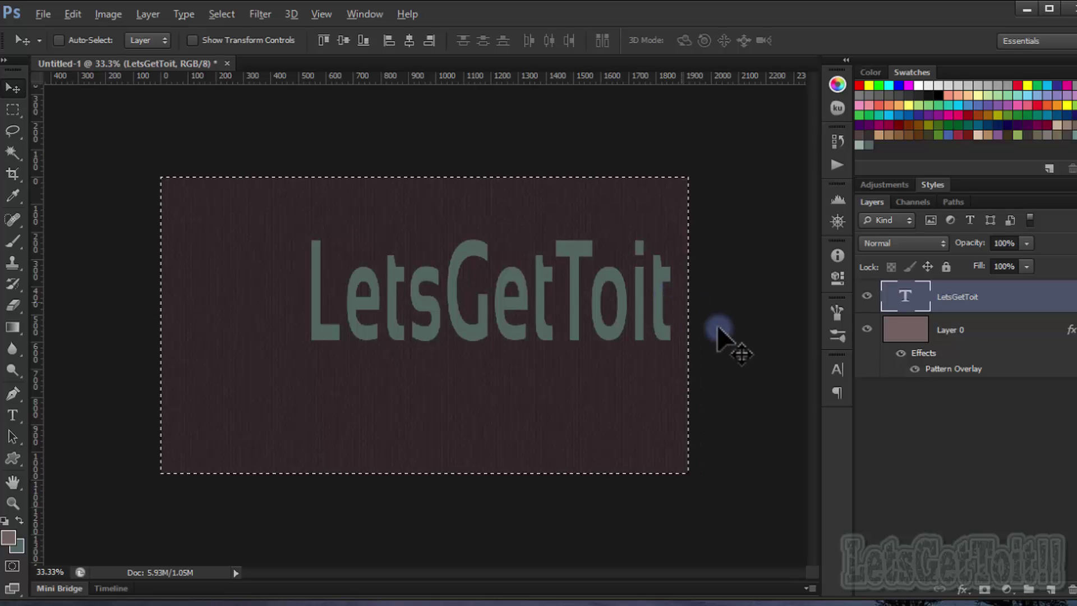
pyautogui.click(407, 43)
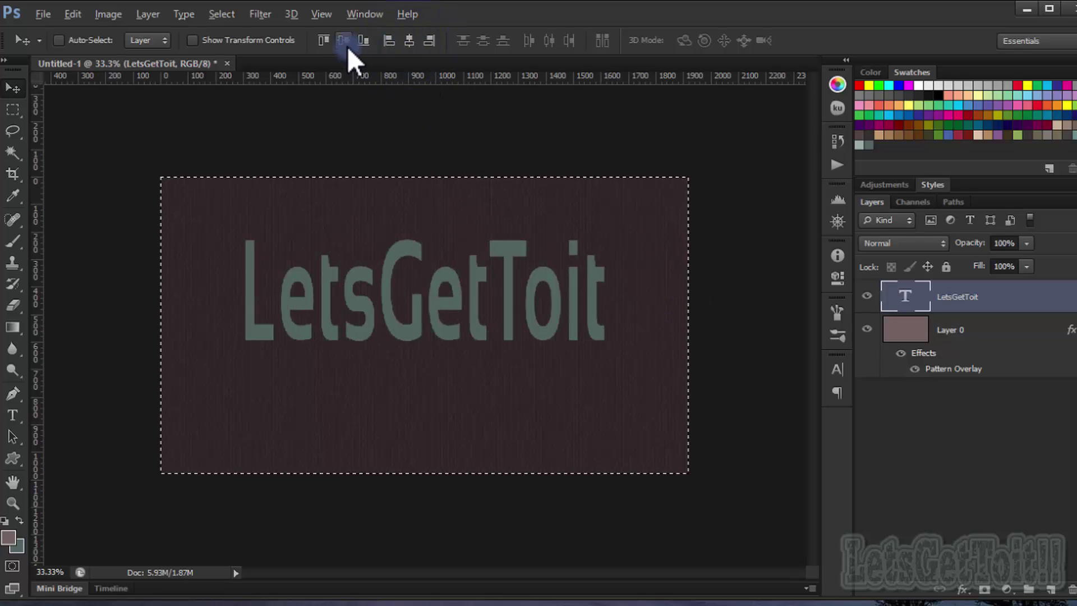
pyautogui.click(345, 40)
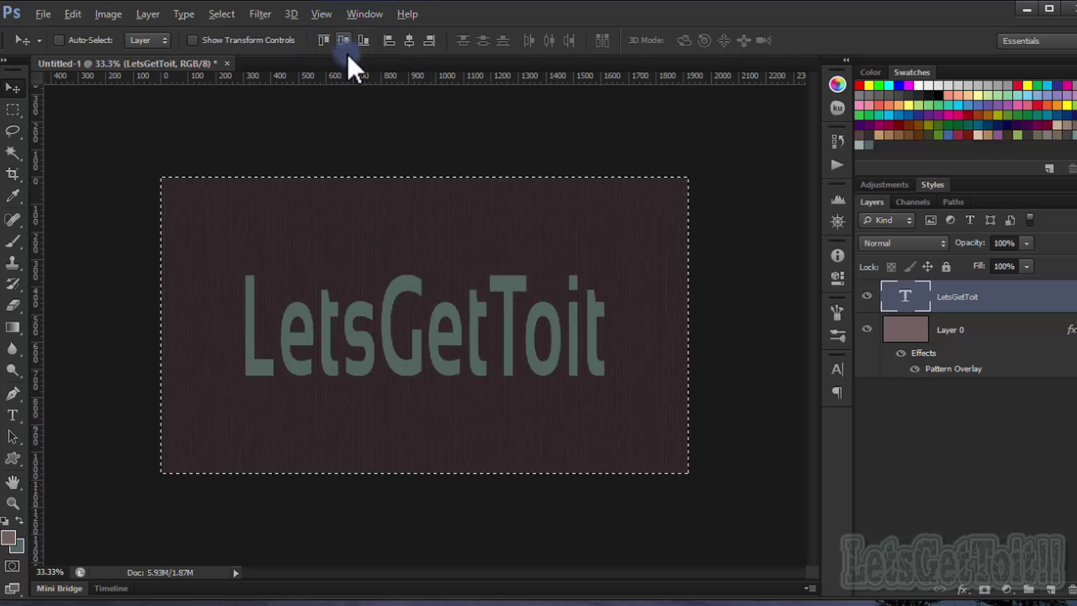
pyautogui.hotkey('ctrl', 'd')
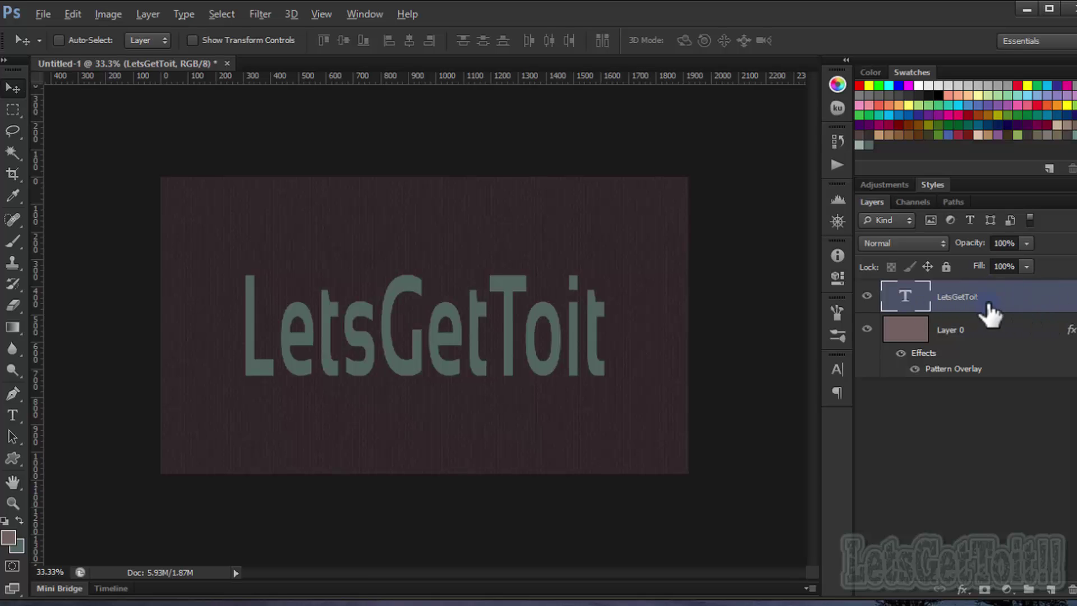
# Add a Stroke effect to the text with a trial size of 24 px.
pyautogui.click(965, 590)
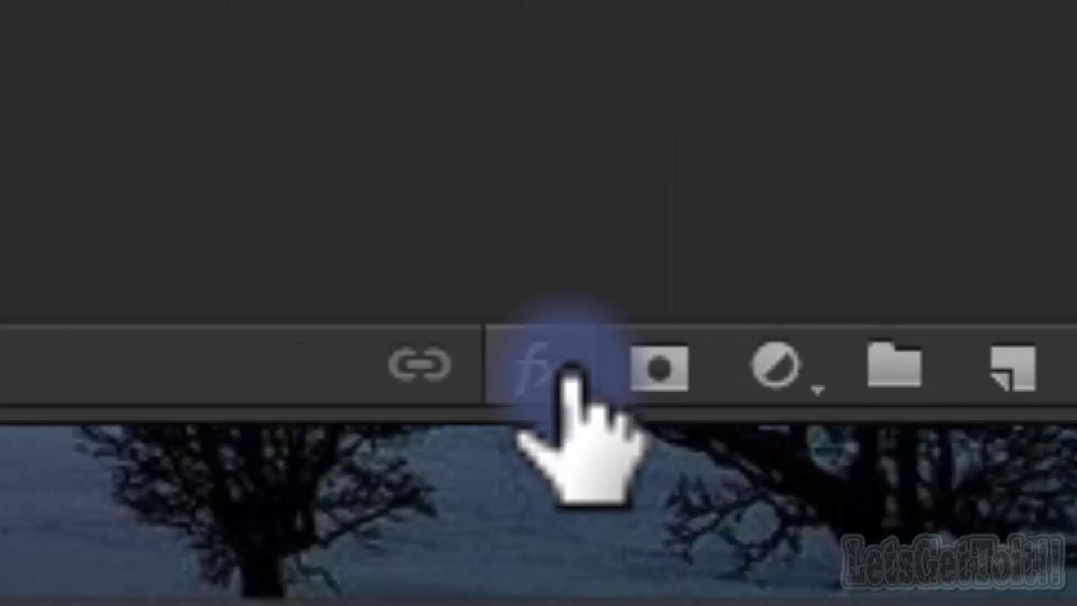
pyautogui.moveTo(572, 367); pyautogui.dragTo(536, 401)
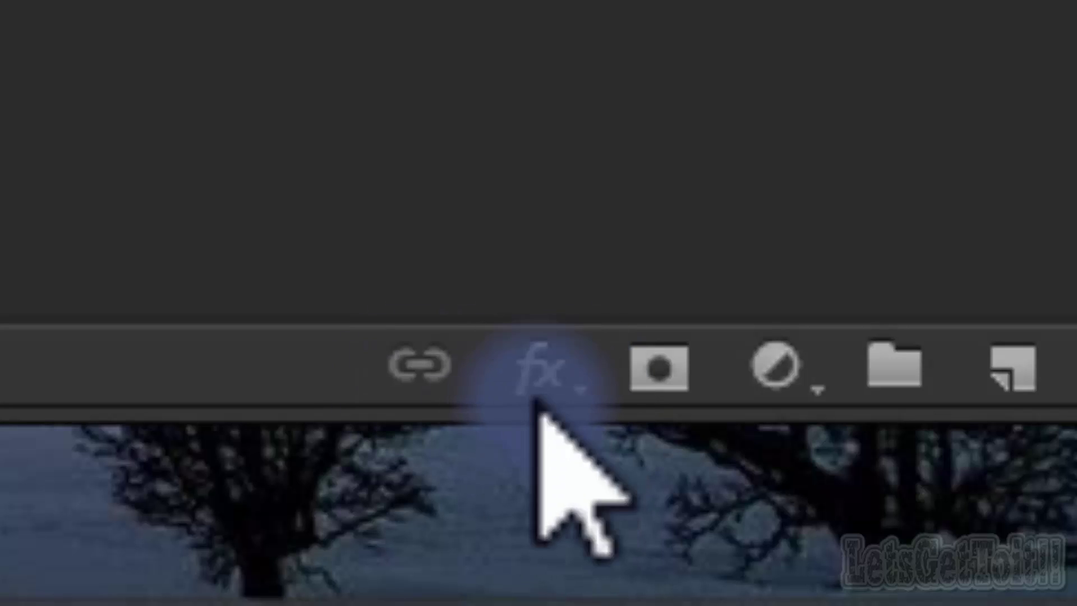
pyautogui.click(590, 395)
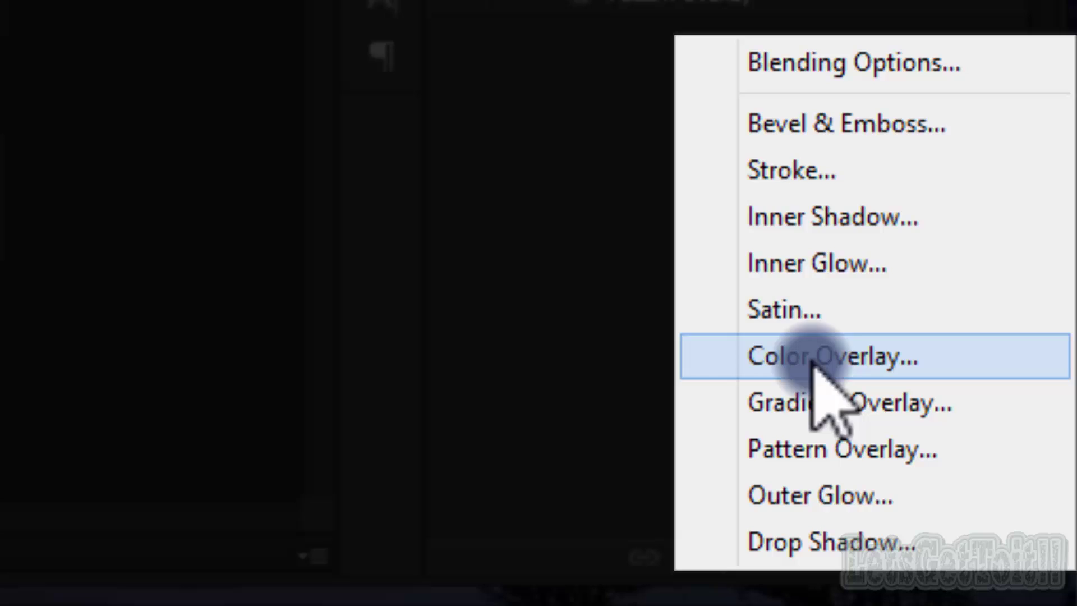
pyautogui.click(850, 168)
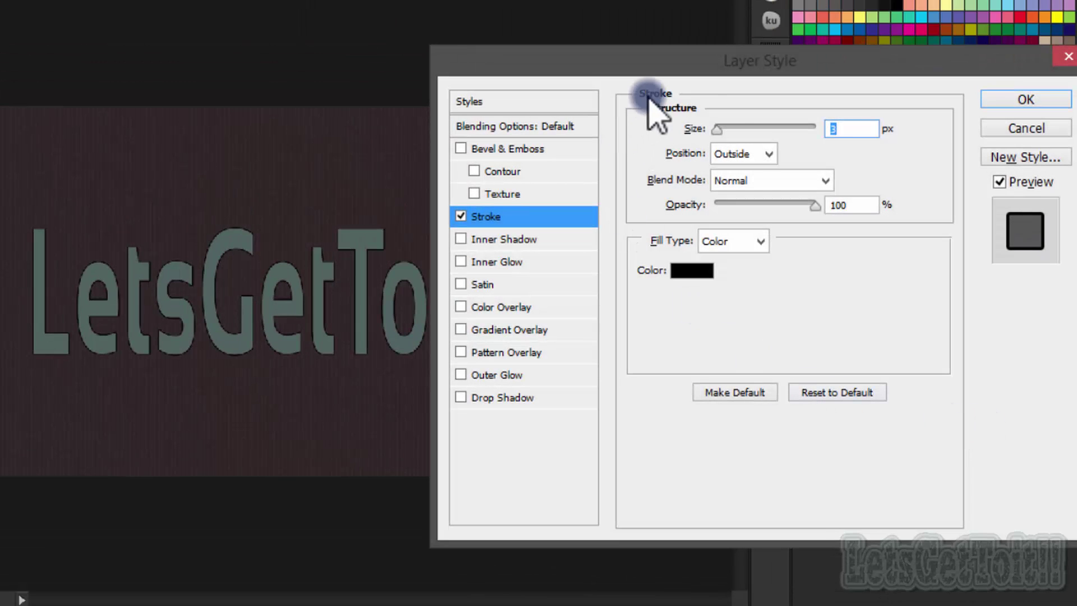
pyautogui.click(849, 129)
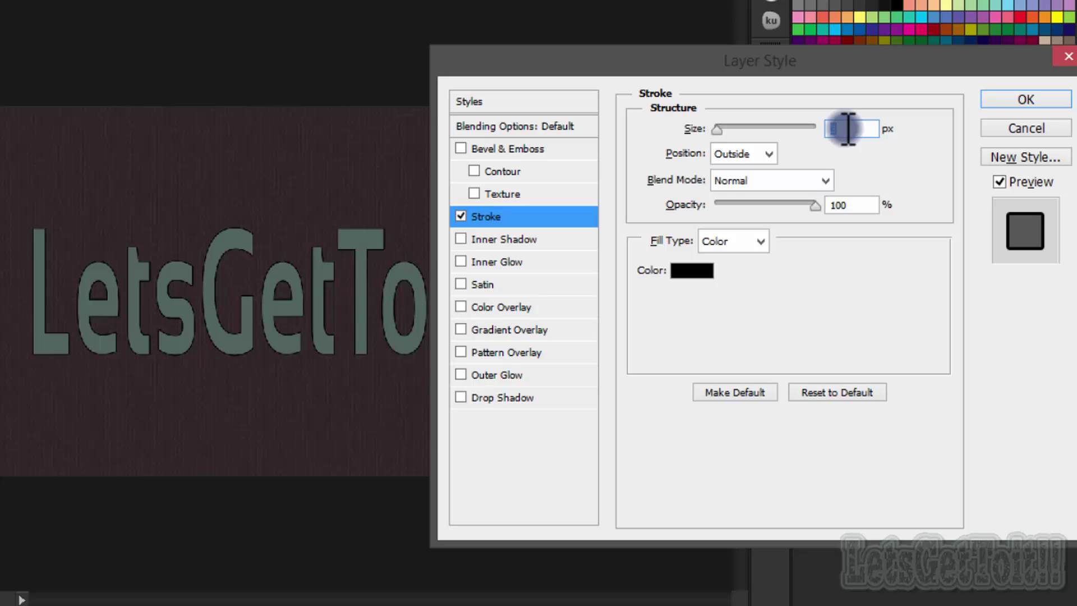
pyautogui.write('20')
pyautogui.write('22')
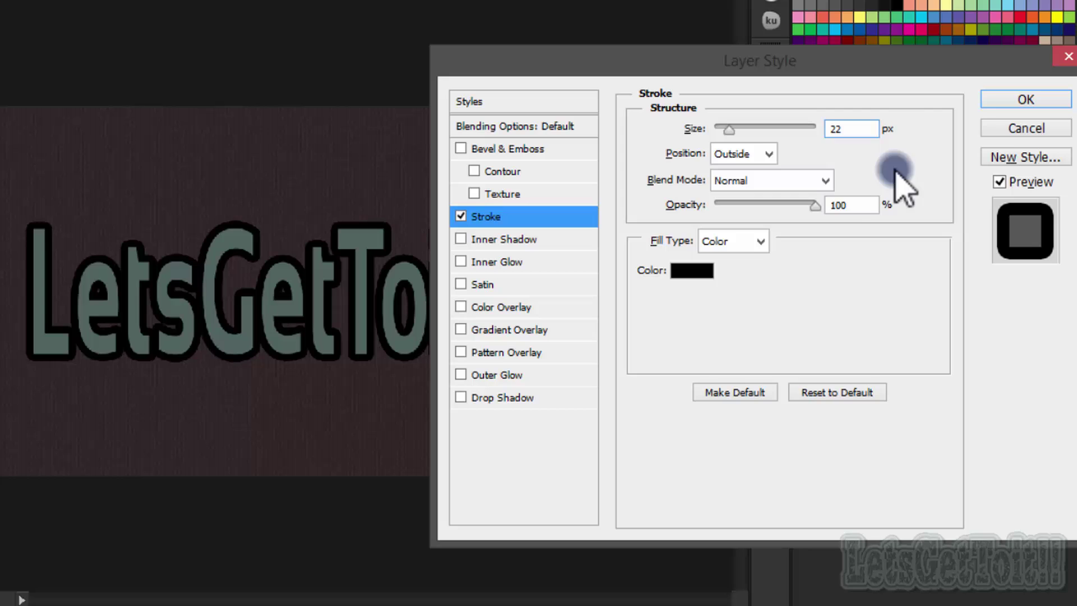
pyautogui.moveTo(773, 72); pyautogui.dragTo(596, 56)
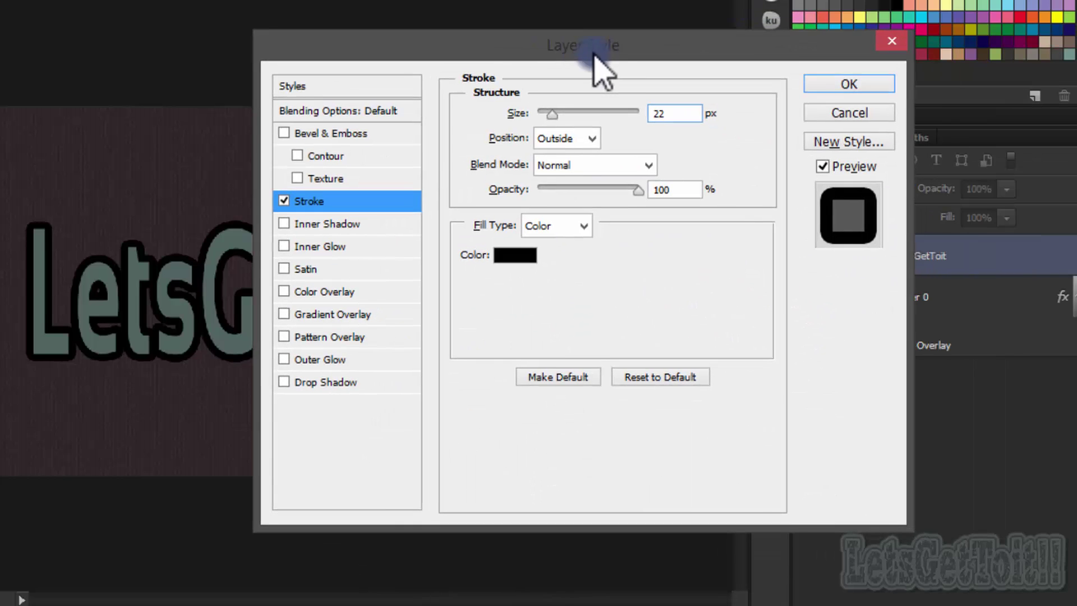
pyautogui.doubleClick(670, 113)
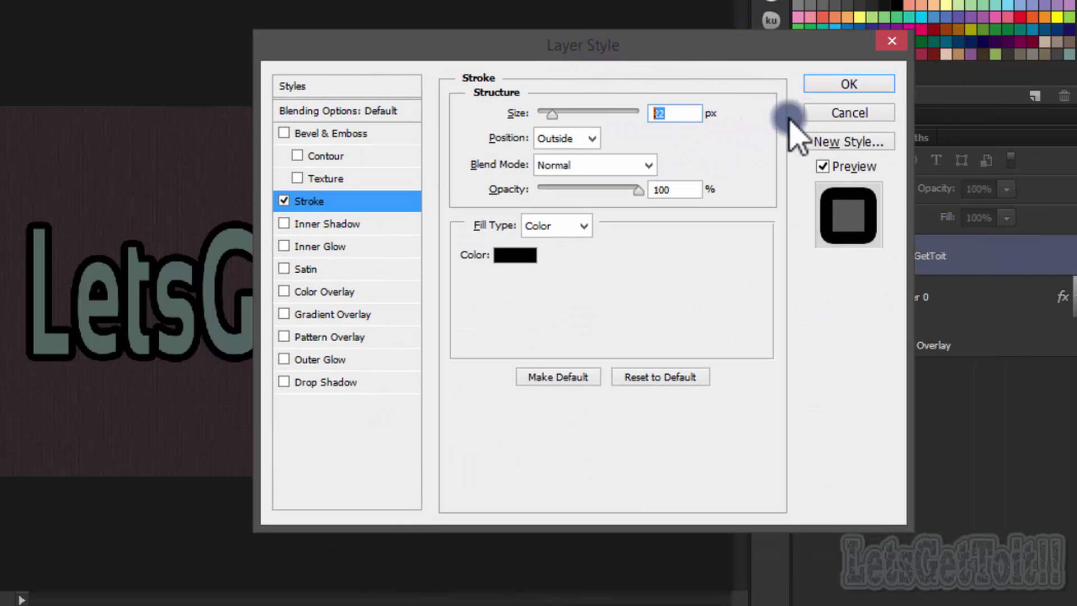
pyautogui.write('24')
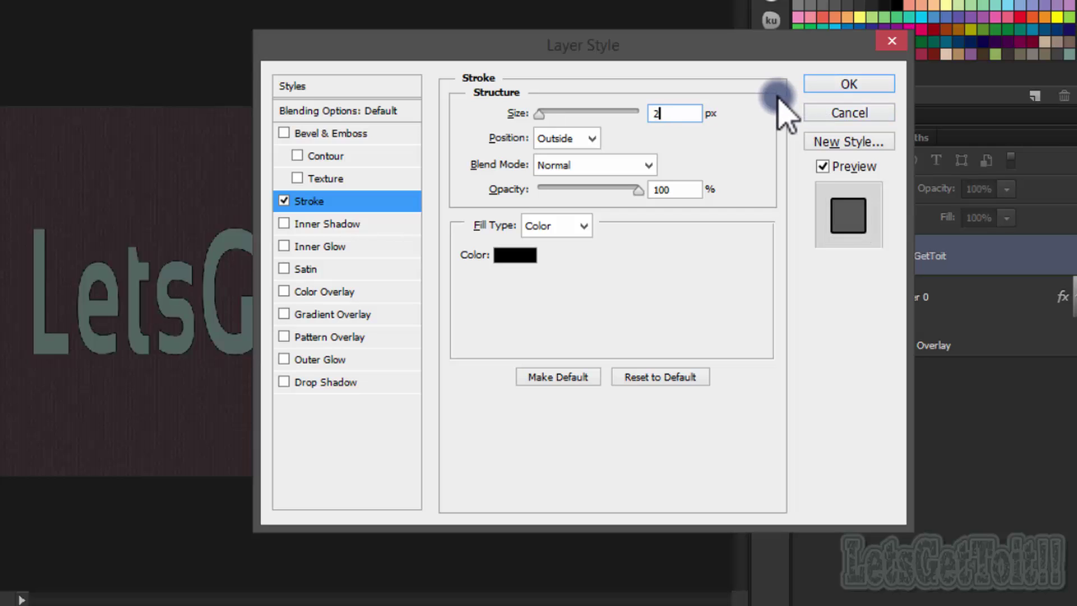
pyautogui.moveTo(524, 45); pyautogui.dragTo(669, 43)
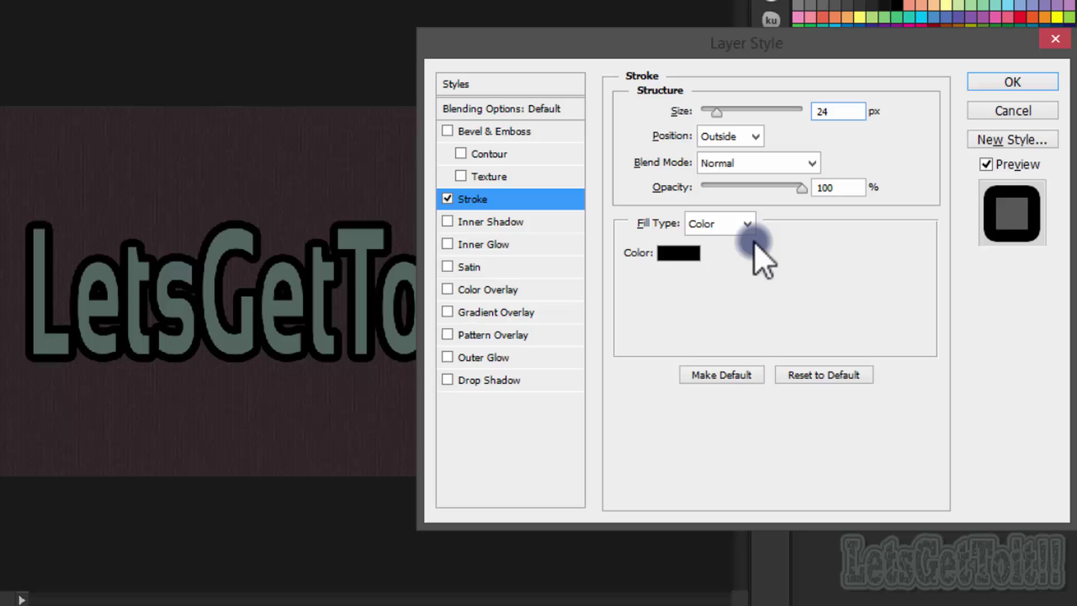
# Set the stroke colour to a light grey-blue swatch.
pyautogui.click(680, 253)
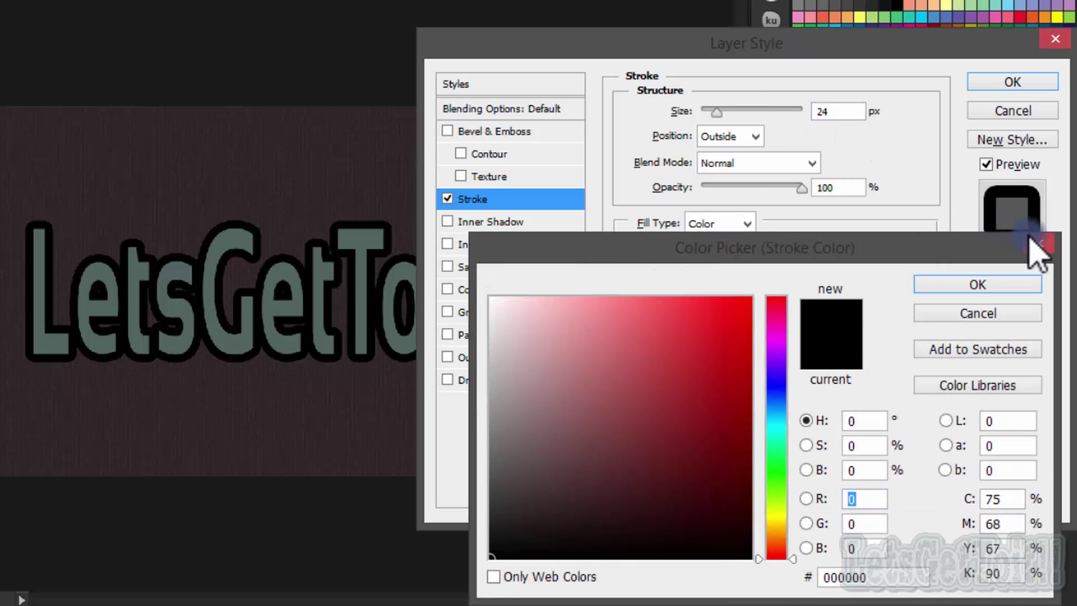
pyautogui.click(1018, 284)
pyautogui.moveTo(898, 56); pyautogui.dragTo(495, 120)
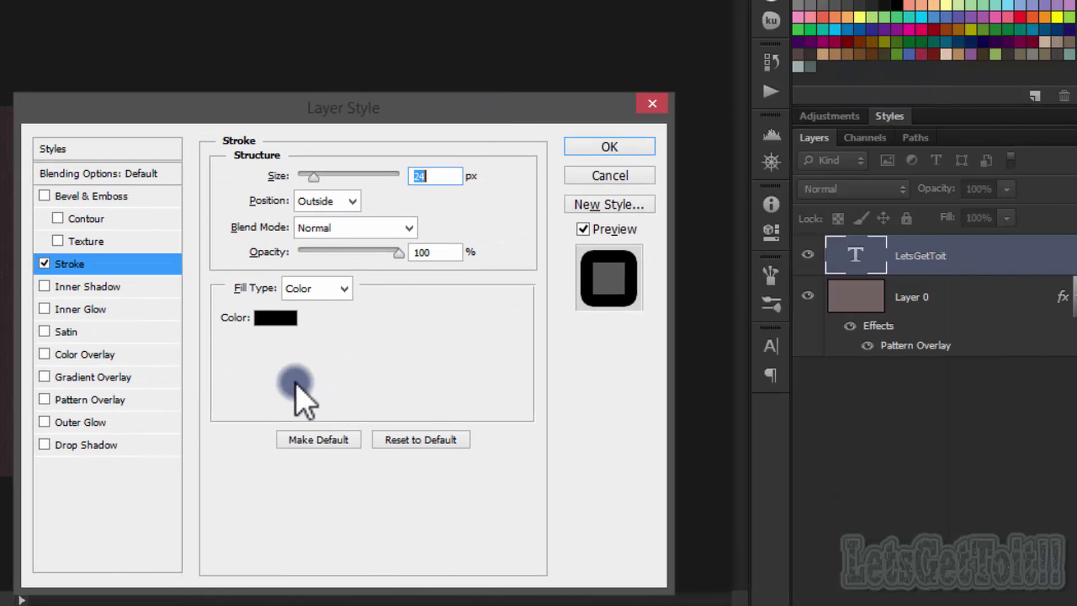
pyautogui.click(278, 318)
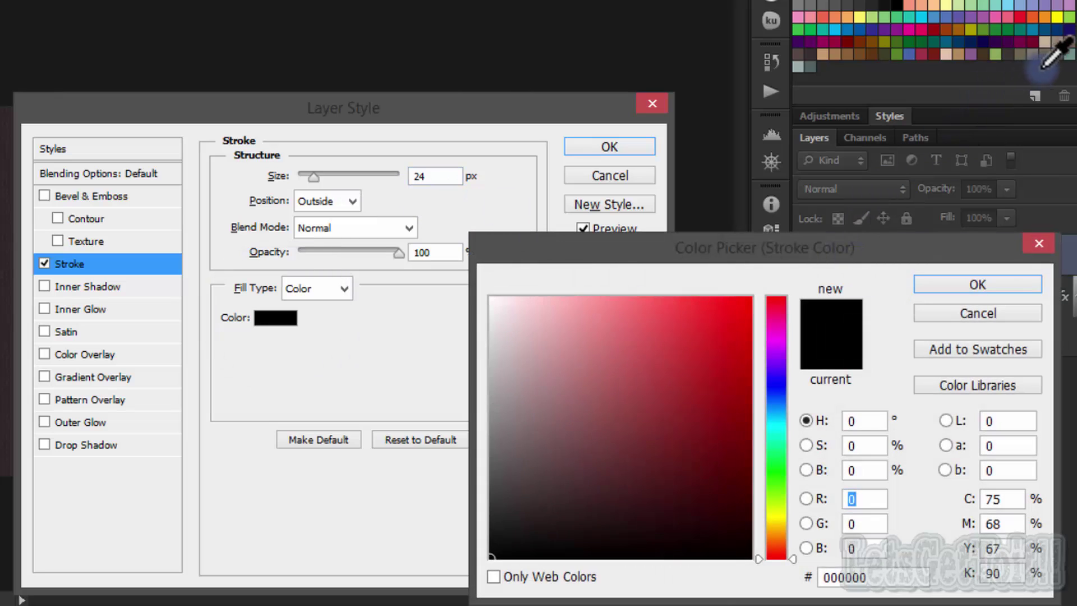
pyautogui.click(814, 66)
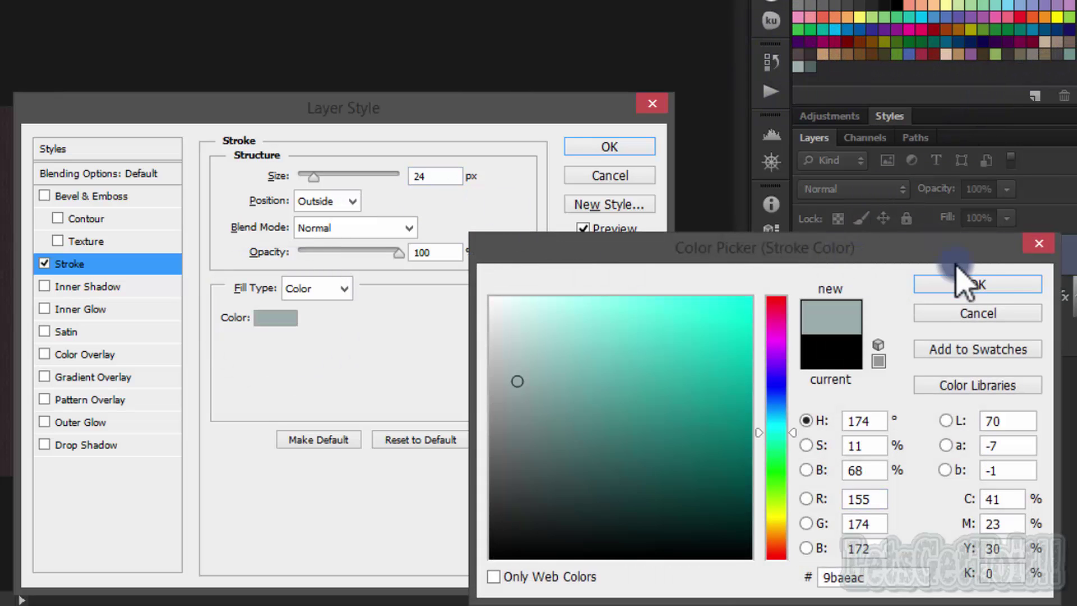
pyautogui.click(976, 284)
pyautogui.moveTo(459, 102); pyautogui.dragTo(895, 90)
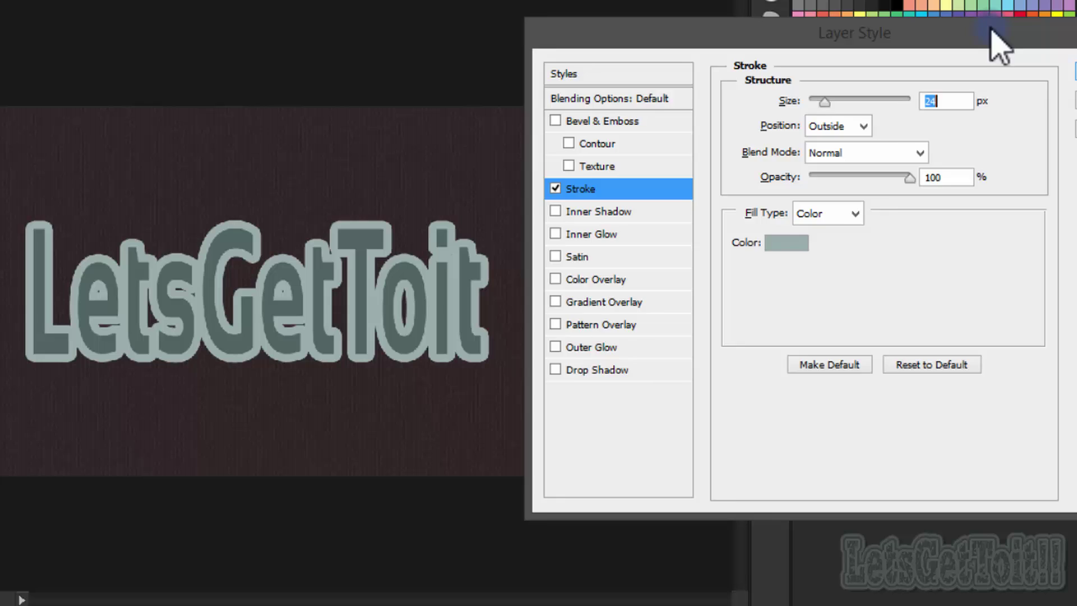
pyautogui.moveTo(991, 28); pyautogui.dragTo(836, 32)
# Raise the stroke size through 26 and 28 to 30 px and apply it.
pyautogui.doubleClick(830, 97)
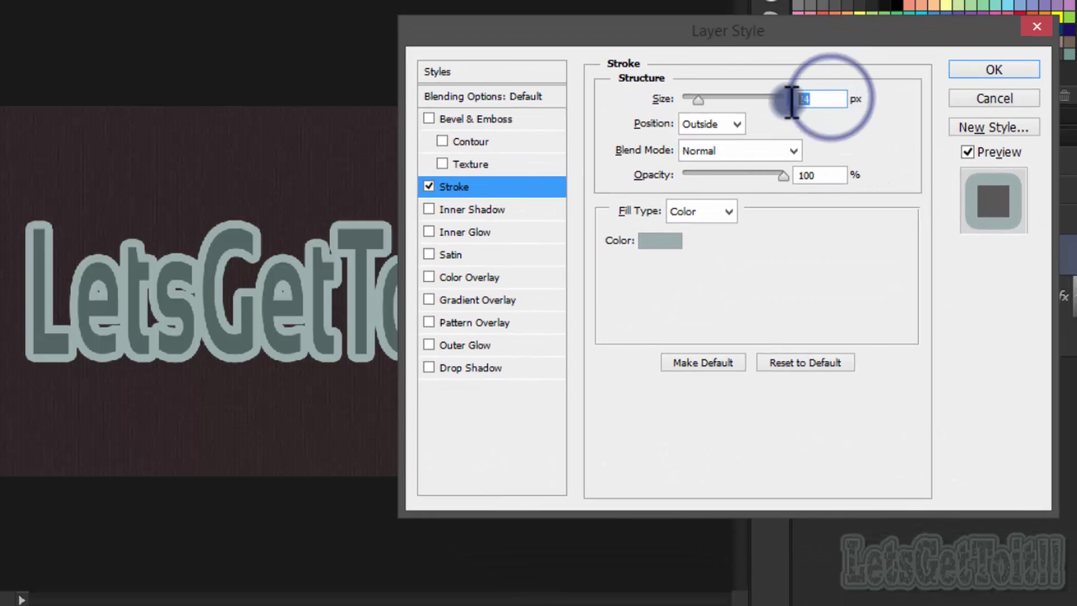
pyautogui.write('26')
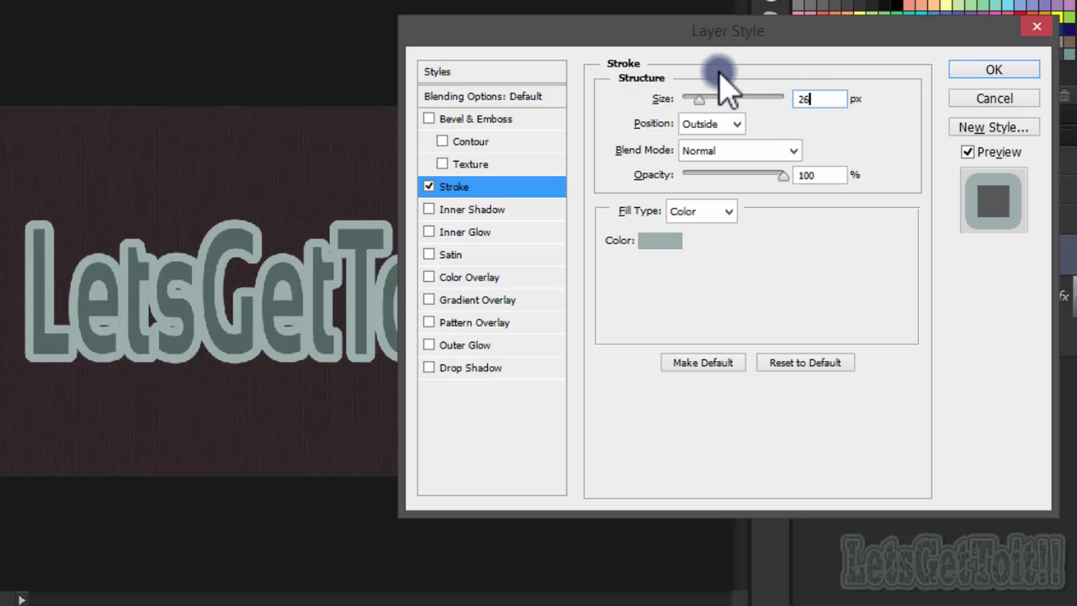
pyautogui.moveTo(740, 56)
pyautogui.mouseDown()
pyautogui.moveTo(974, 289)
pyautogui.moveTo(1005, 365)
pyautogui.moveTo(668, 72)
pyautogui.mouseUp()
pyautogui.doubleClick(808, 140)
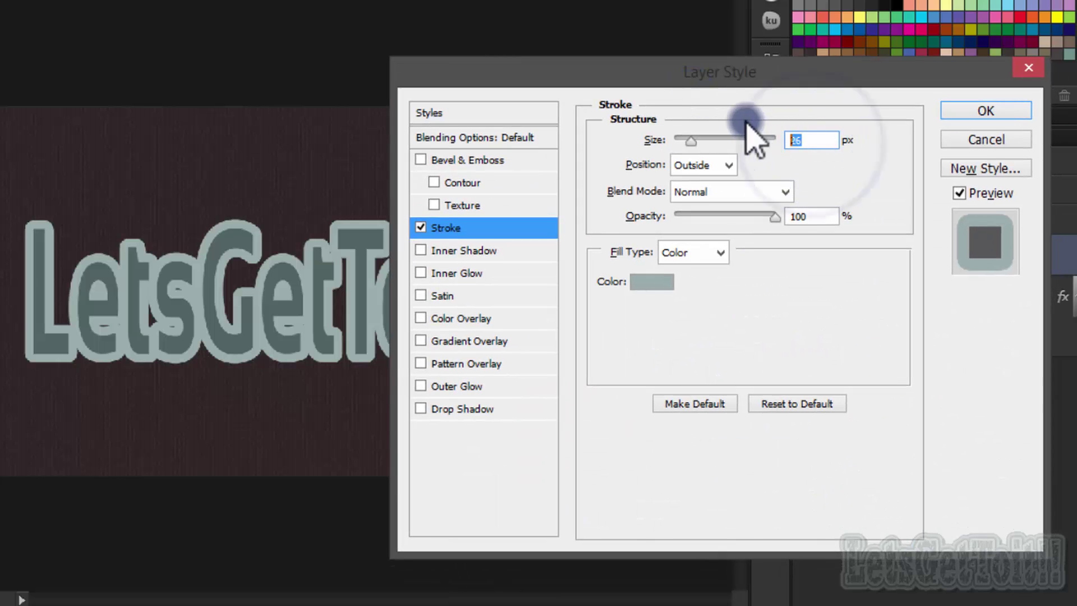
pyautogui.write('28')
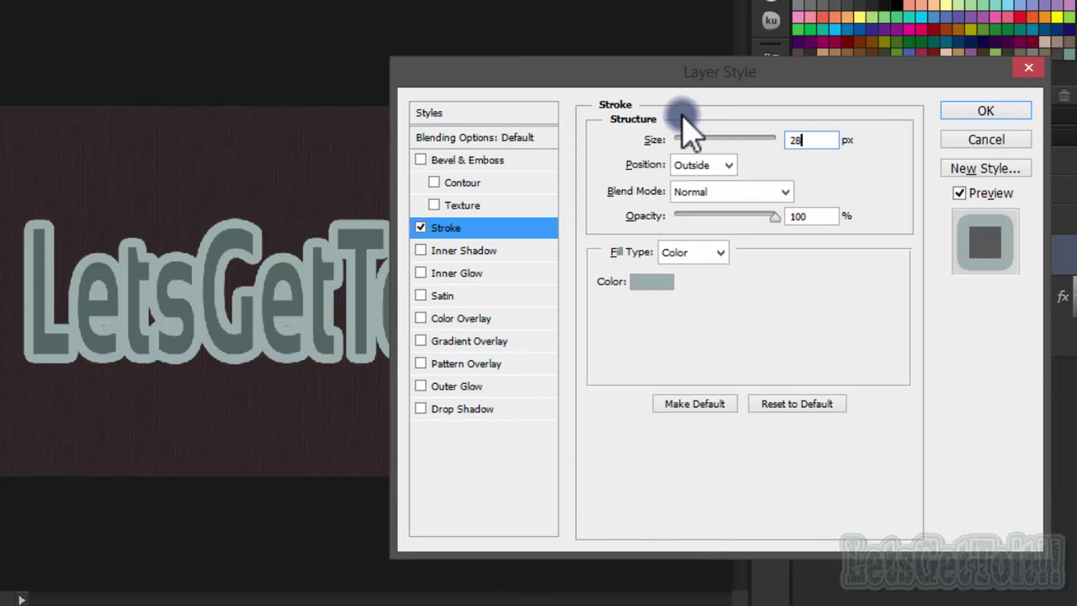
pyautogui.moveTo(600, 72); pyautogui.dragTo(663, 40)
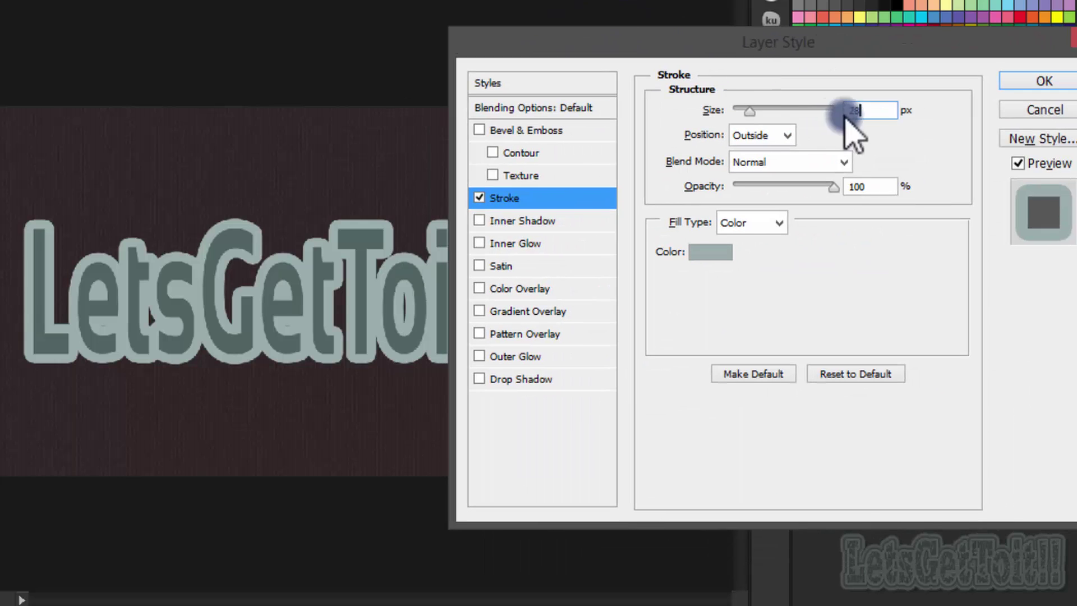
pyautogui.doubleClick(853, 110)
pyautogui.write('30')
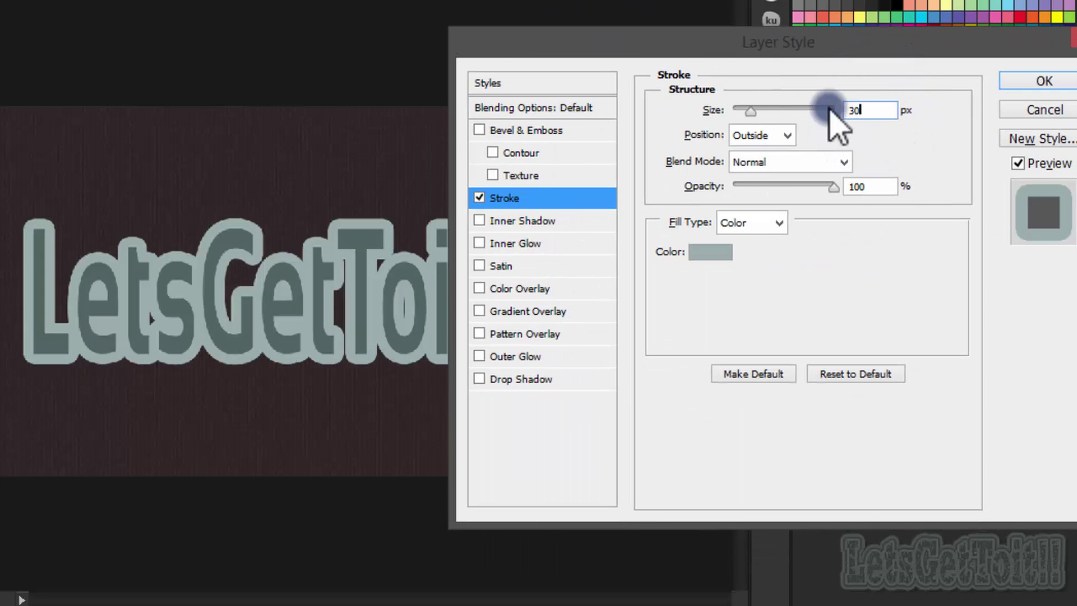
pyautogui.moveTo(733, 43); pyautogui.dragTo(565, 52)
pyautogui.click(895, 108)
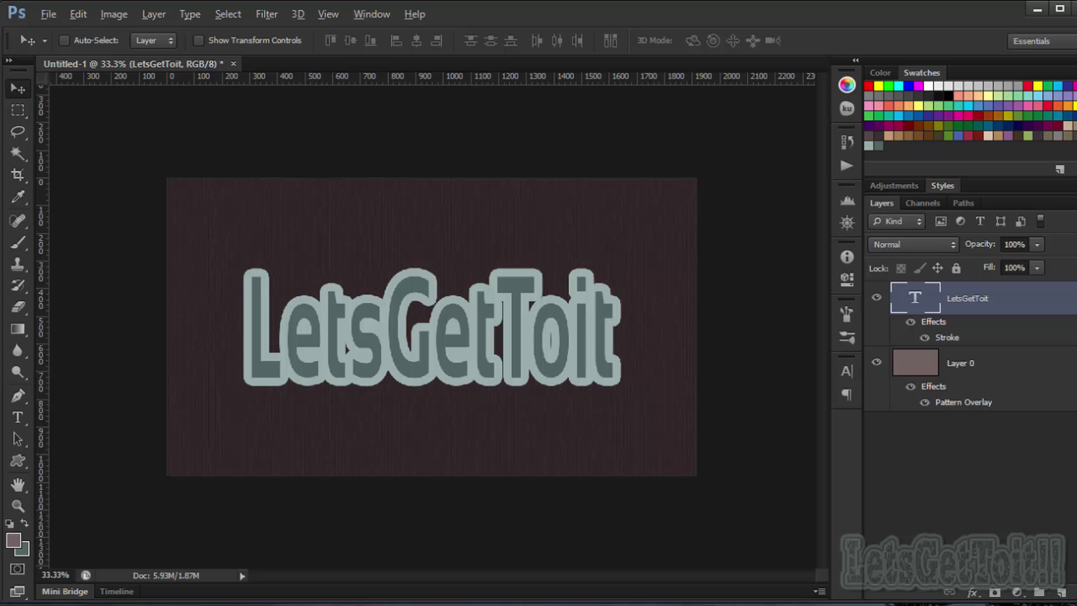
# Collapse the layer's effects and convert the stroked LetsGetToit layer to a smart object.
pyautogui.click(1072, 298)
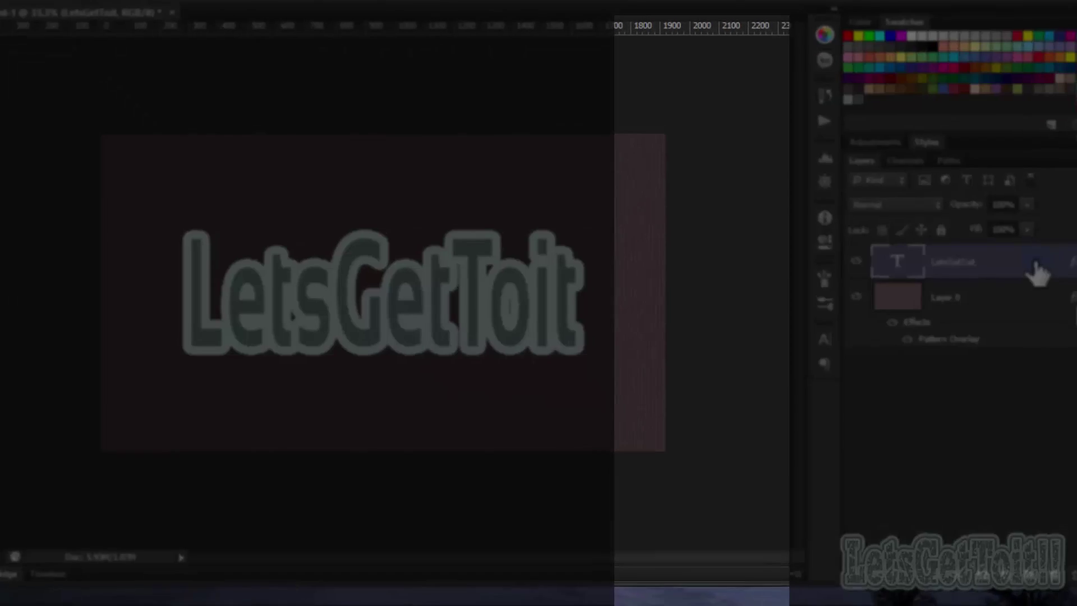
pyautogui.rightClick(1046, 303)
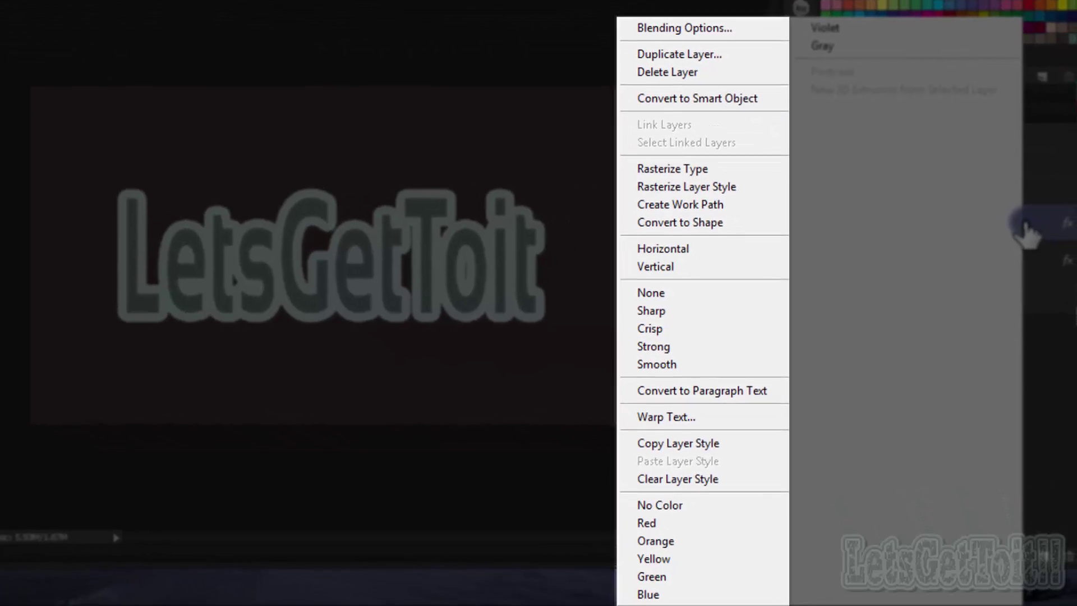
pyautogui.click(705, 103)
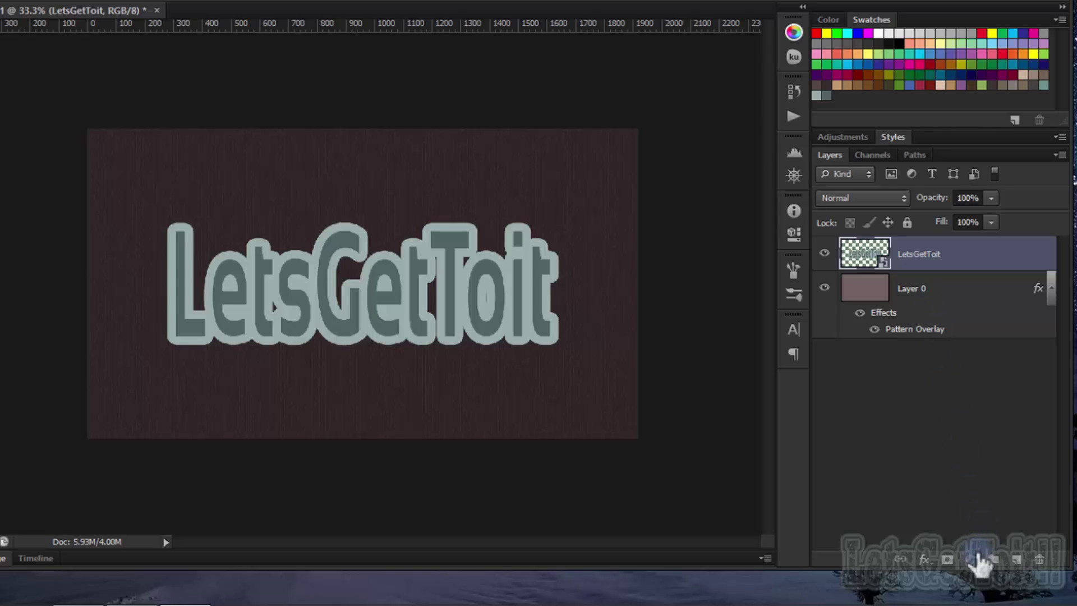
# Add a 12 px outside stroke in dark grey-teal #526462 to the smart object.
pyautogui.click(929, 560)
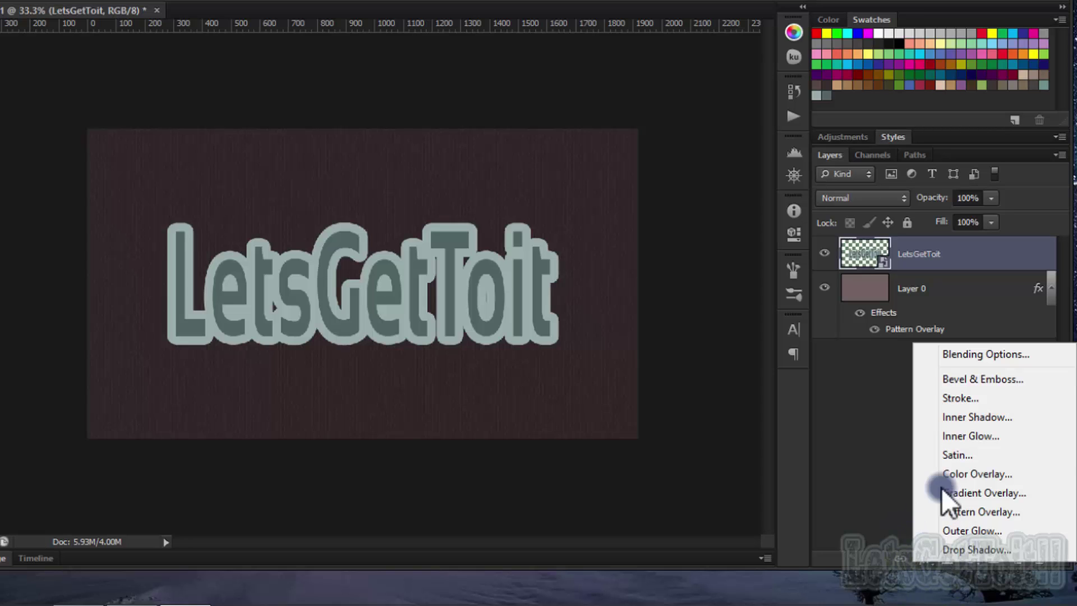
pyautogui.click(946, 402)
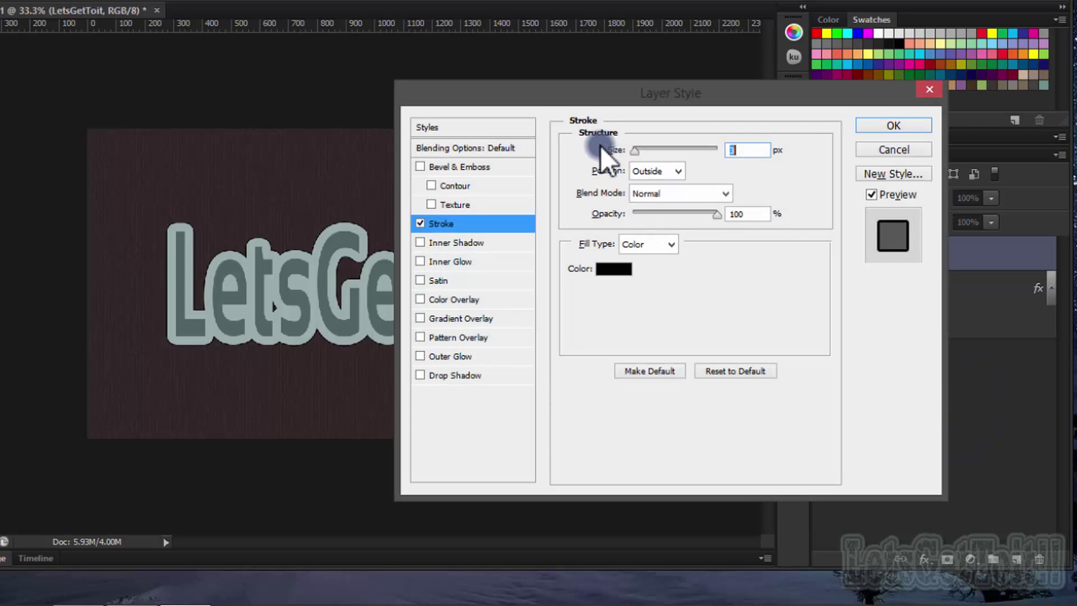
pyautogui.moveTo(583, 87); pyautogui.dragTo(79, 36)
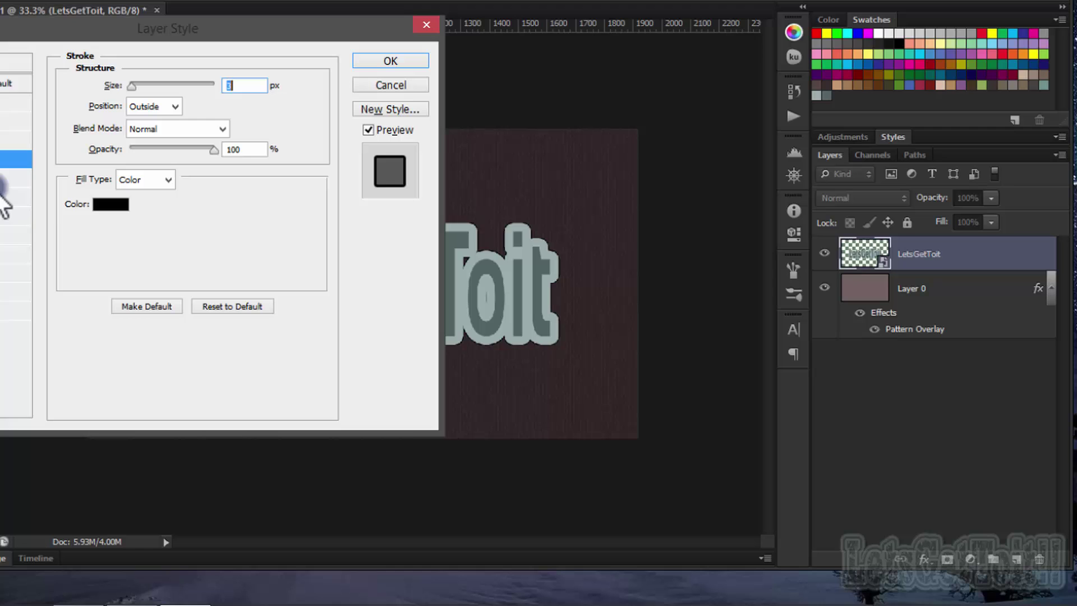
pyautogui.click(110, 205)
pyautogui.click(827, 94)
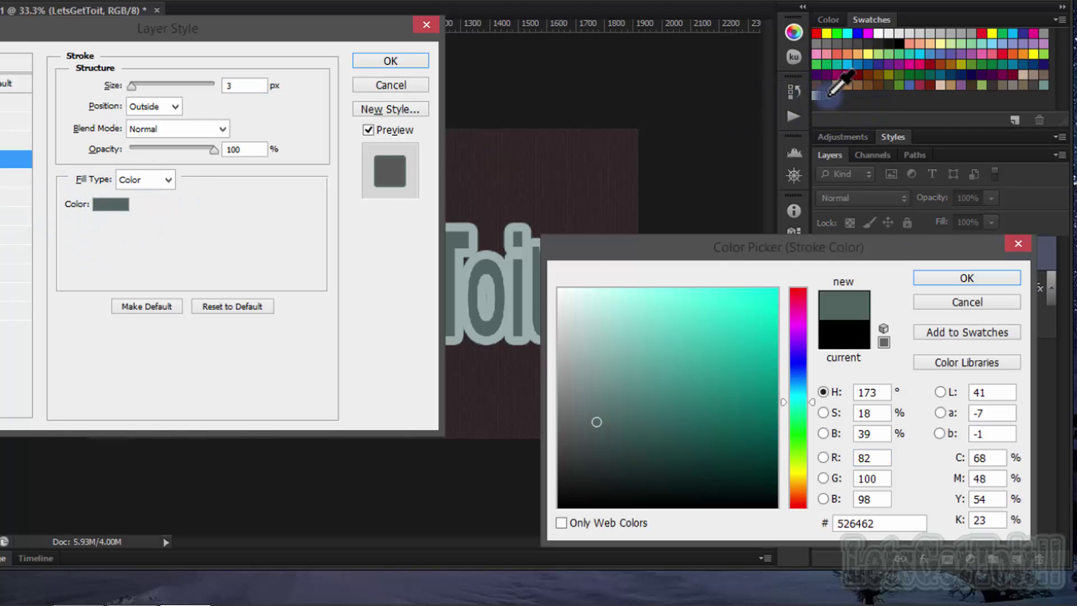
pyautogui.click(974, 279)
pyautogui.click(247, 85)
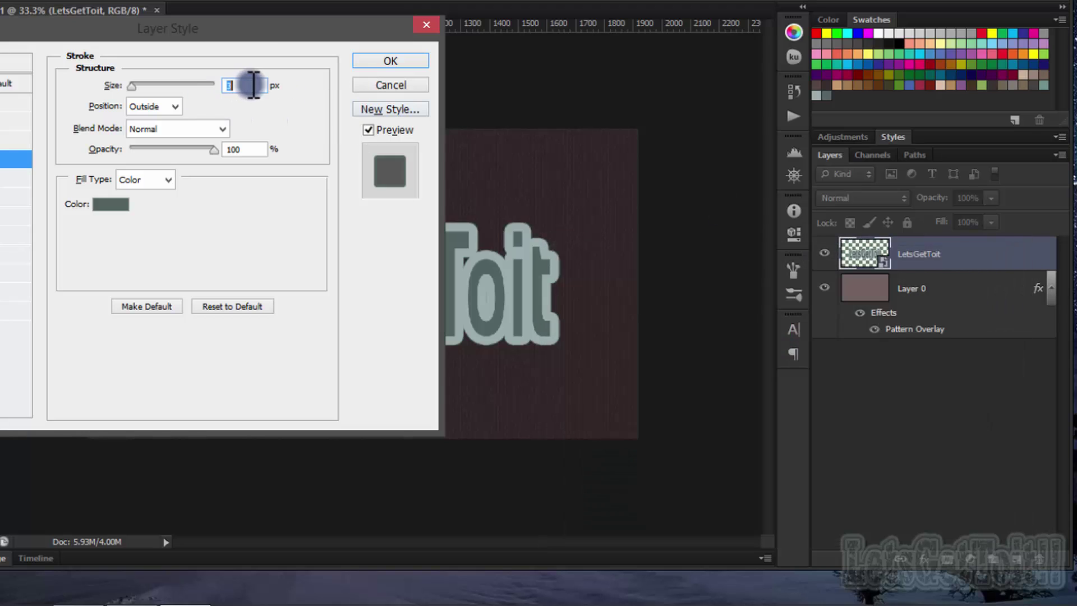
pyautogui.write('20')
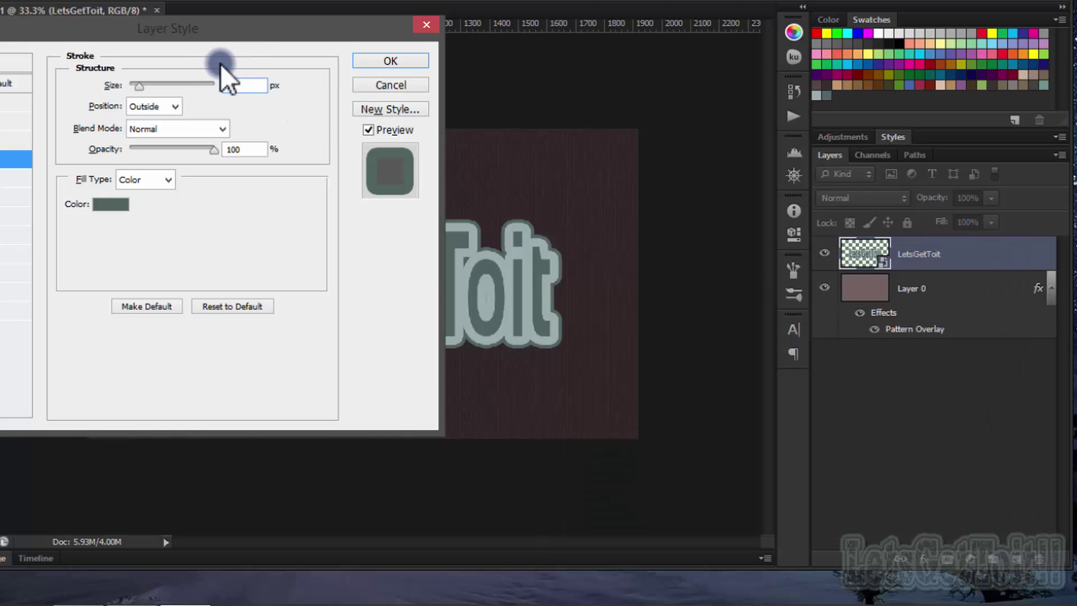
pyautogui.moveTo(262, 33); pyautogui.dragTo(302, 116)
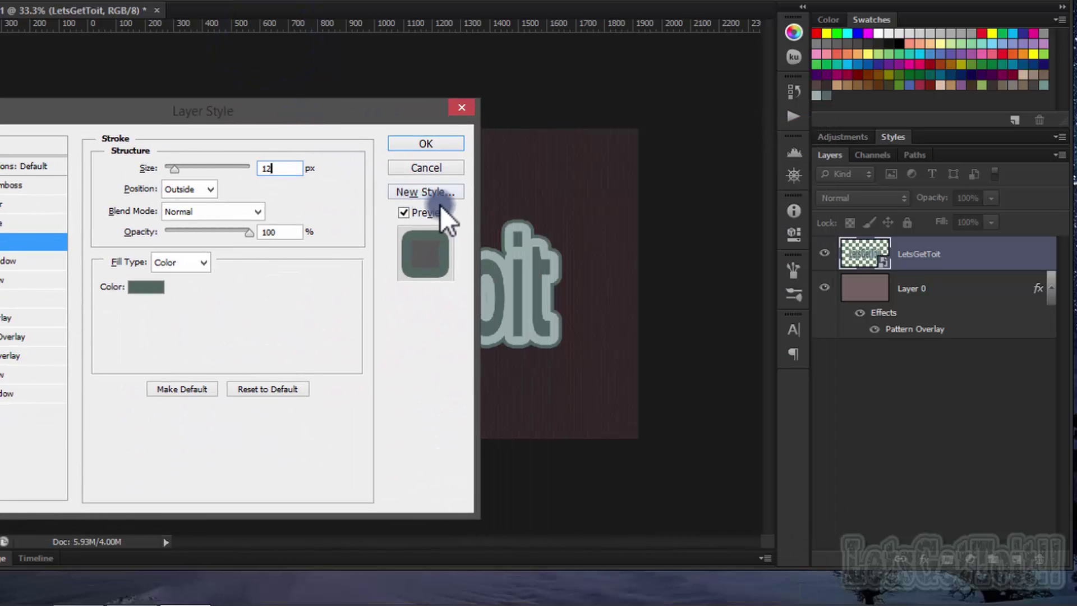
pyautogui.click(424, 138)
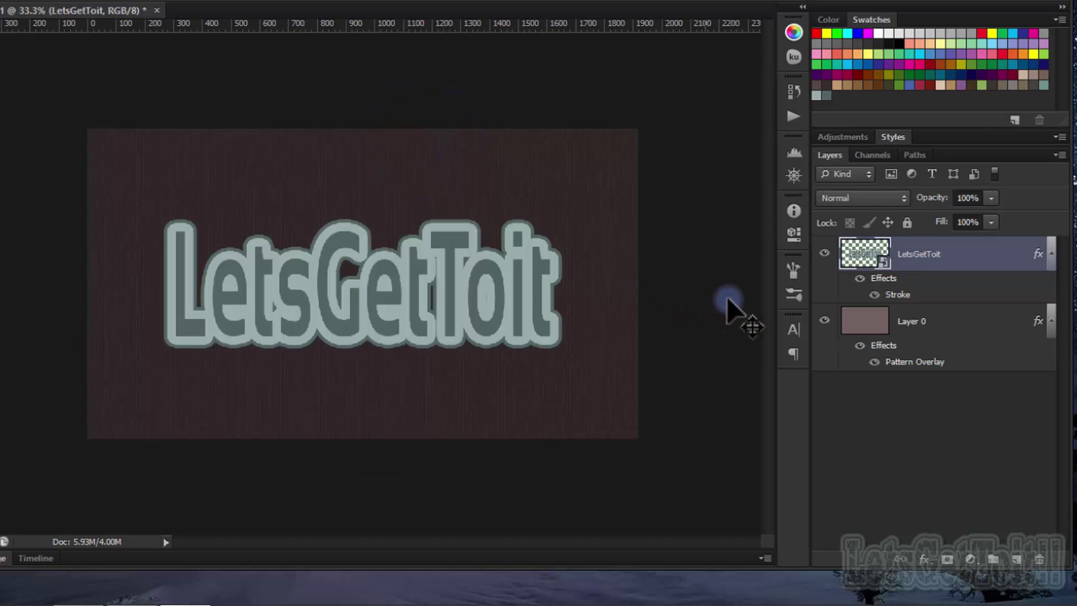
# Convert the LetsGetToit layer into a smart object again.
pyautogui.click(1051, 253)
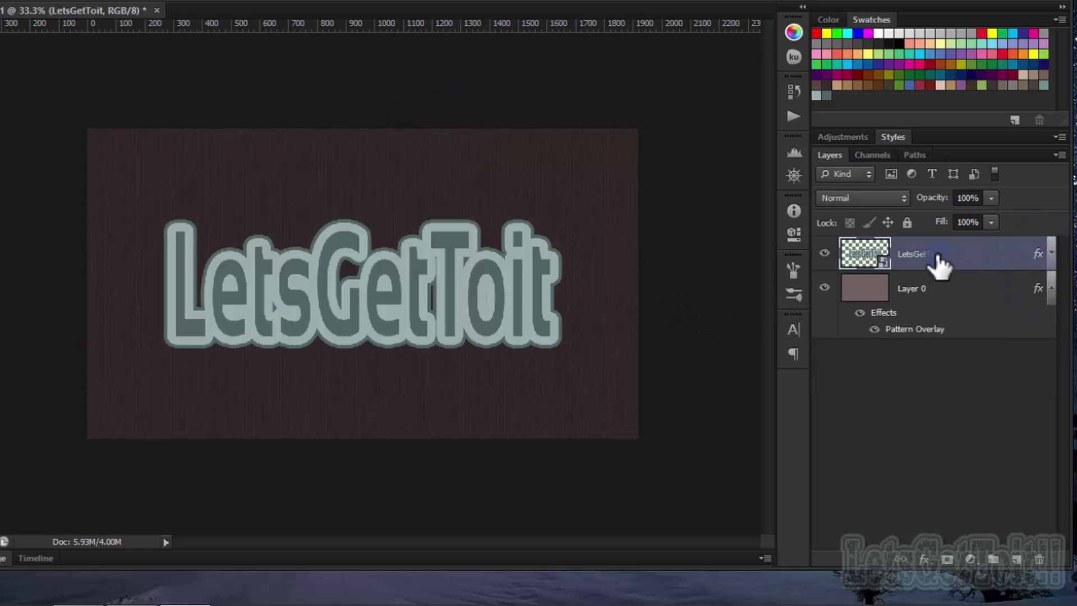
pyautogui.rightClick(1002, 261)
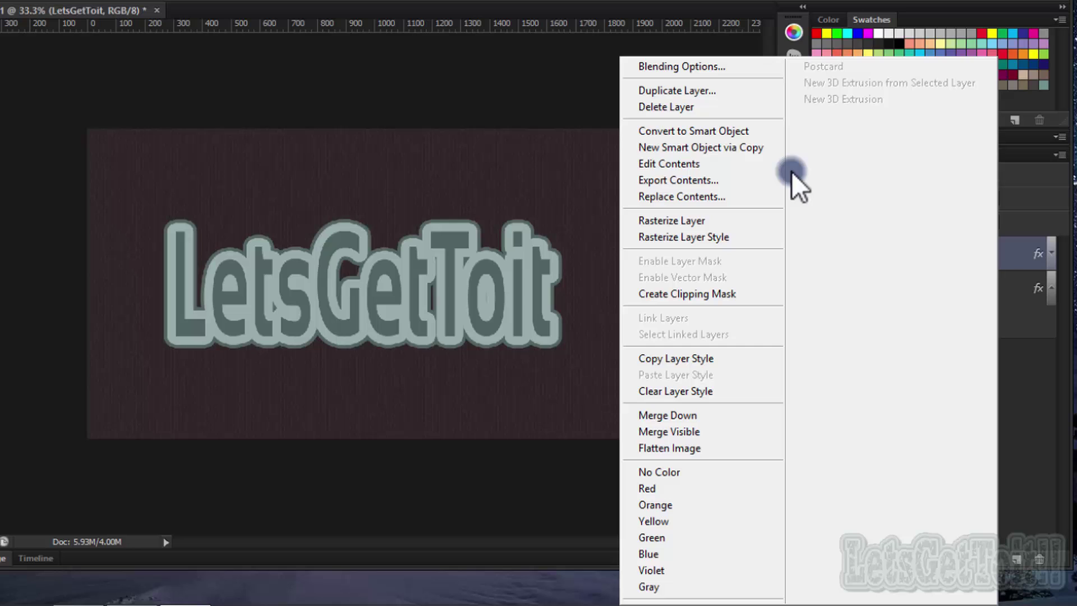
pyautogui.click(728, 134)
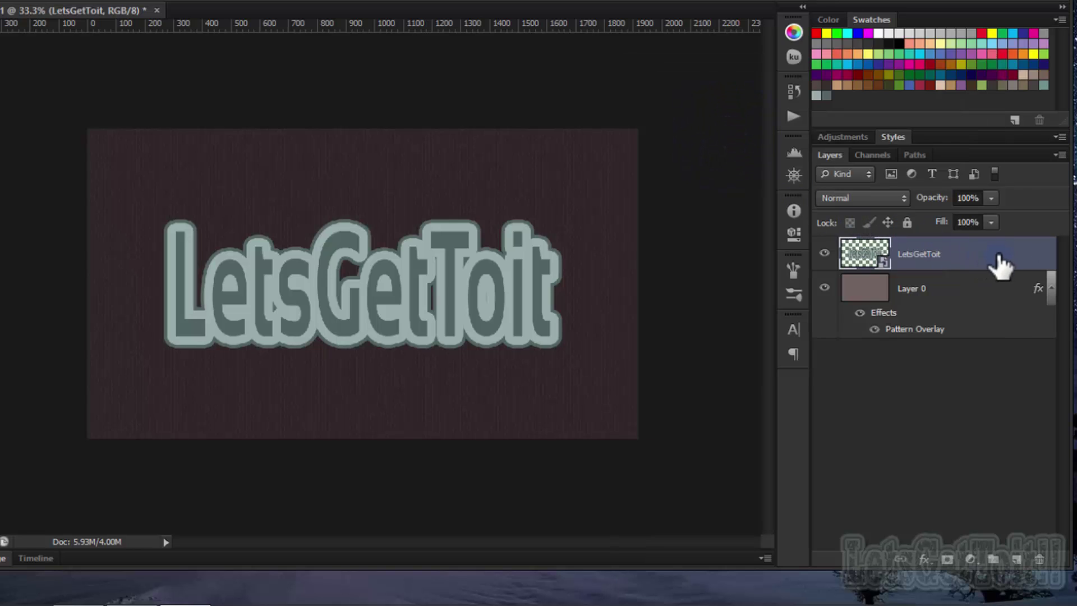
# Add a second 12 px outside stroke in light grey-teal #9baeac.
pyautogui.click(927, 567)
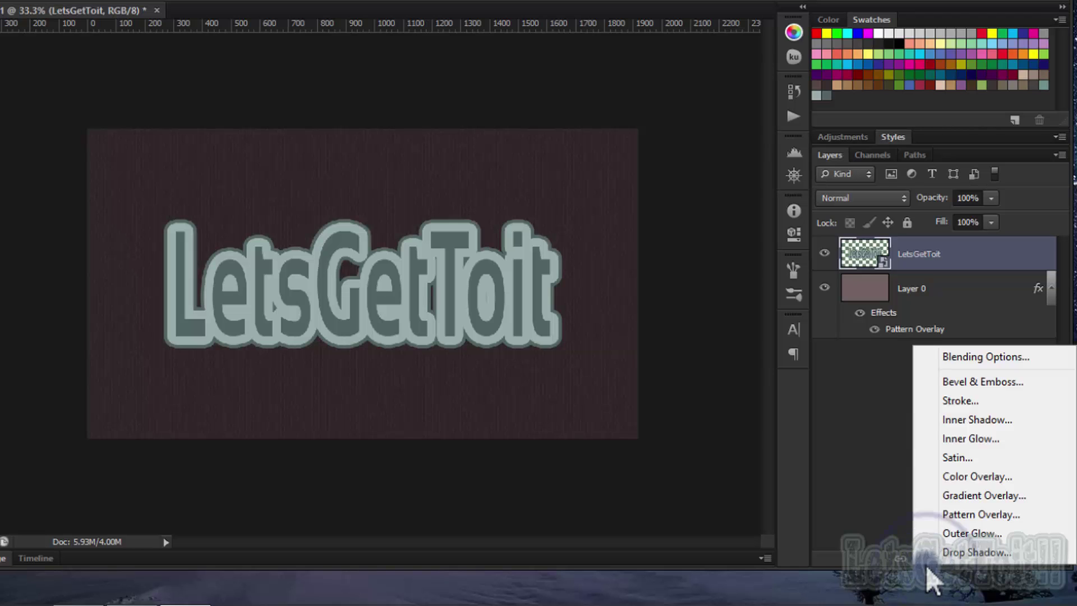
pyautogui.click(975, 399)
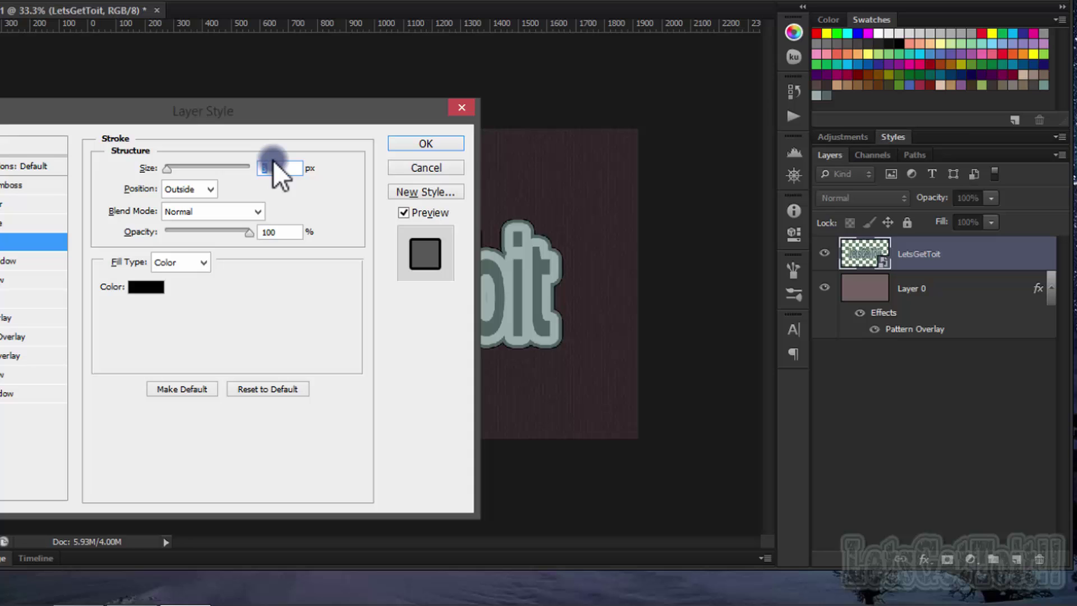
pyautogui.write('10')
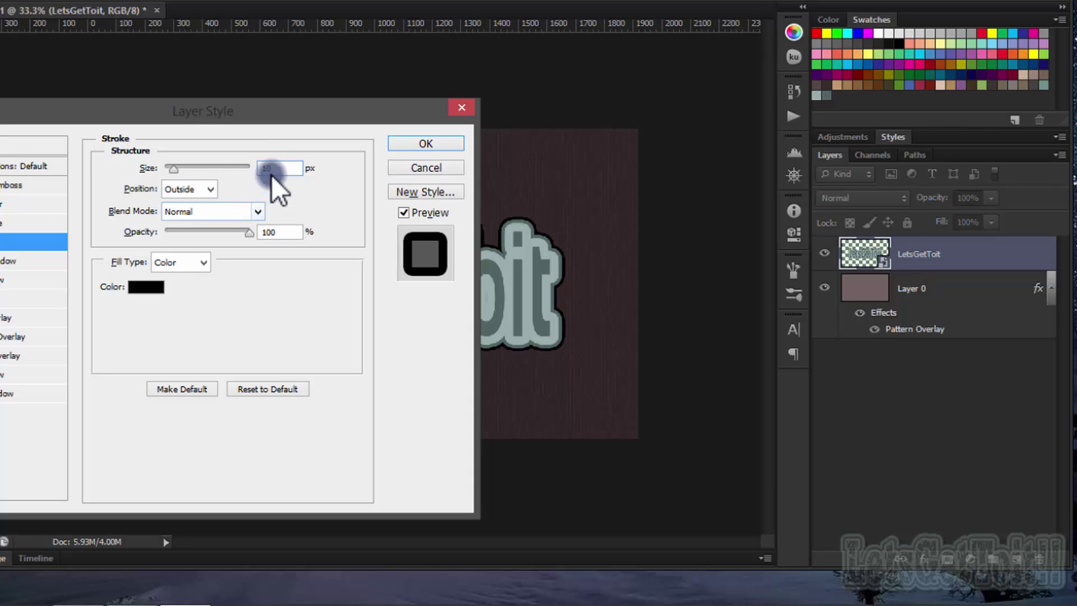
pyautogui.write('12')
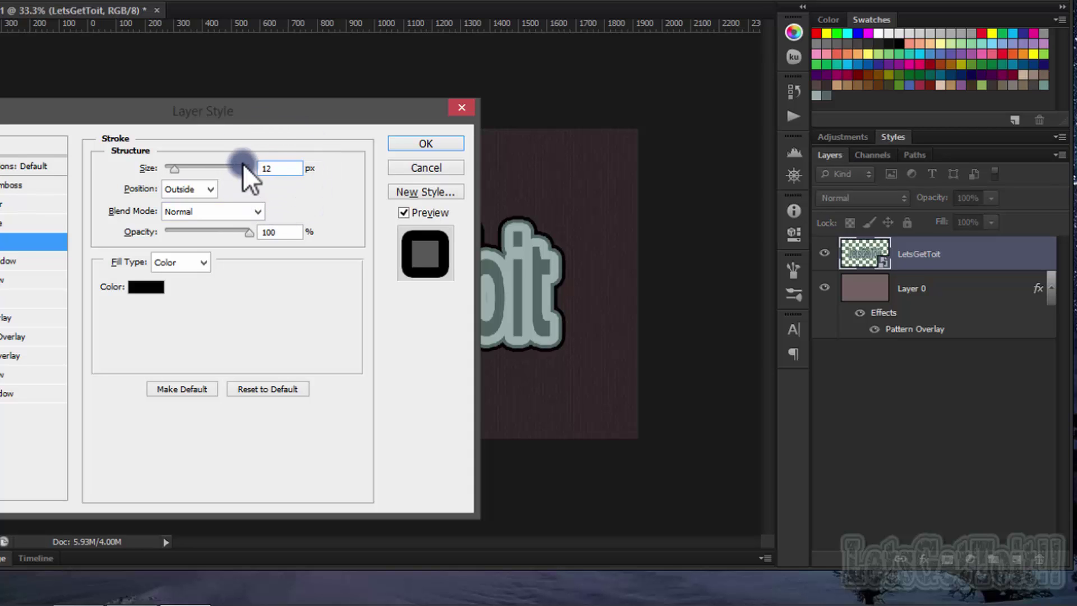
pyautogui.moveTo(259, 119); pyautogui.dragTo(148, 221)
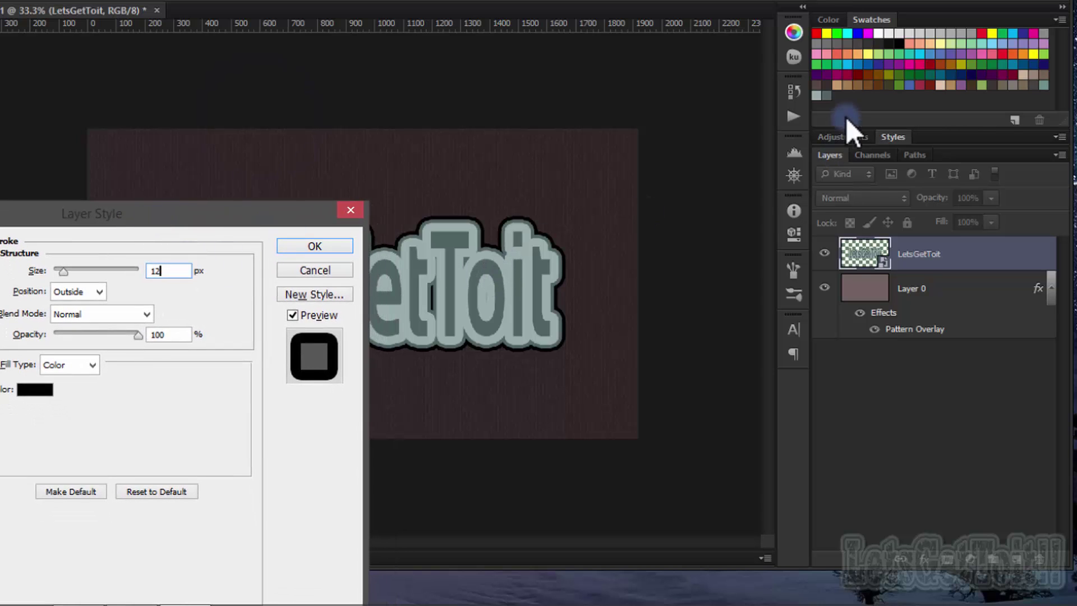
pyautogui.click(818, 97)
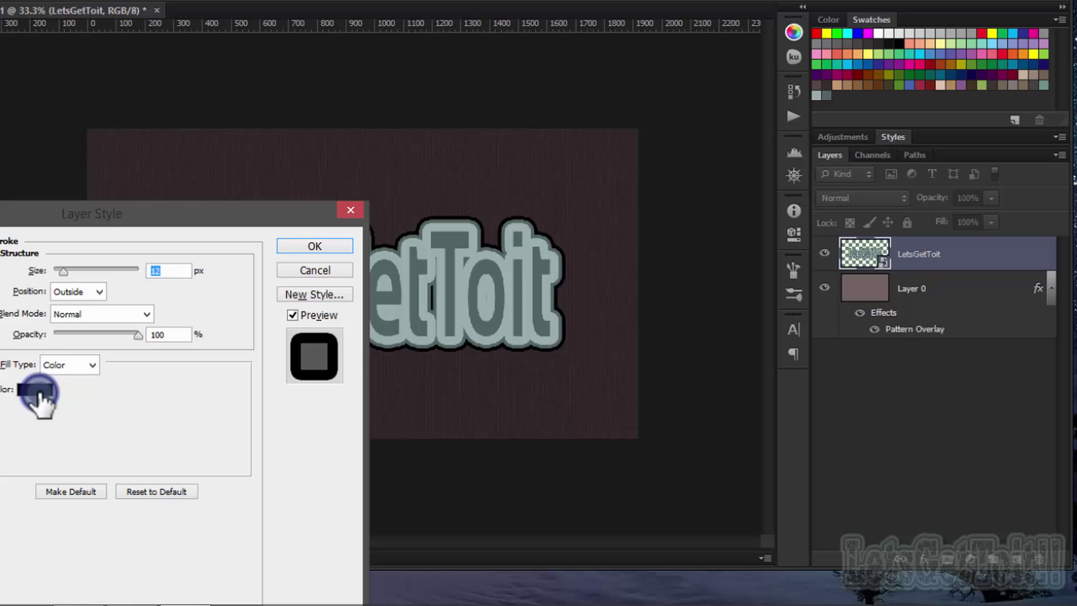
pyautogui.click(35, 390)
pyautogui.click(822, 90)
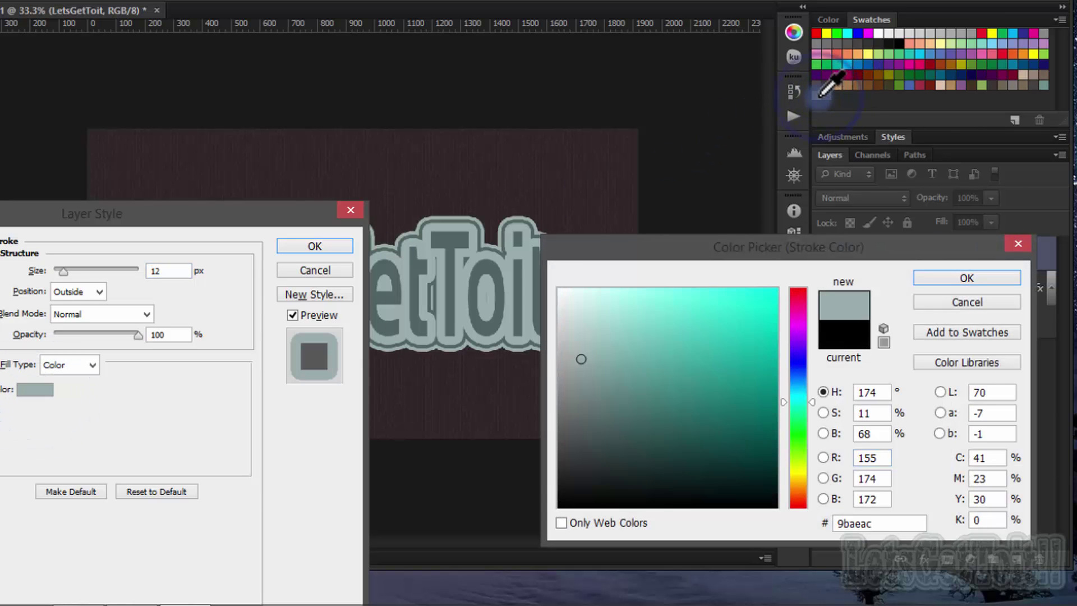
pyautogui.click(948, 276)
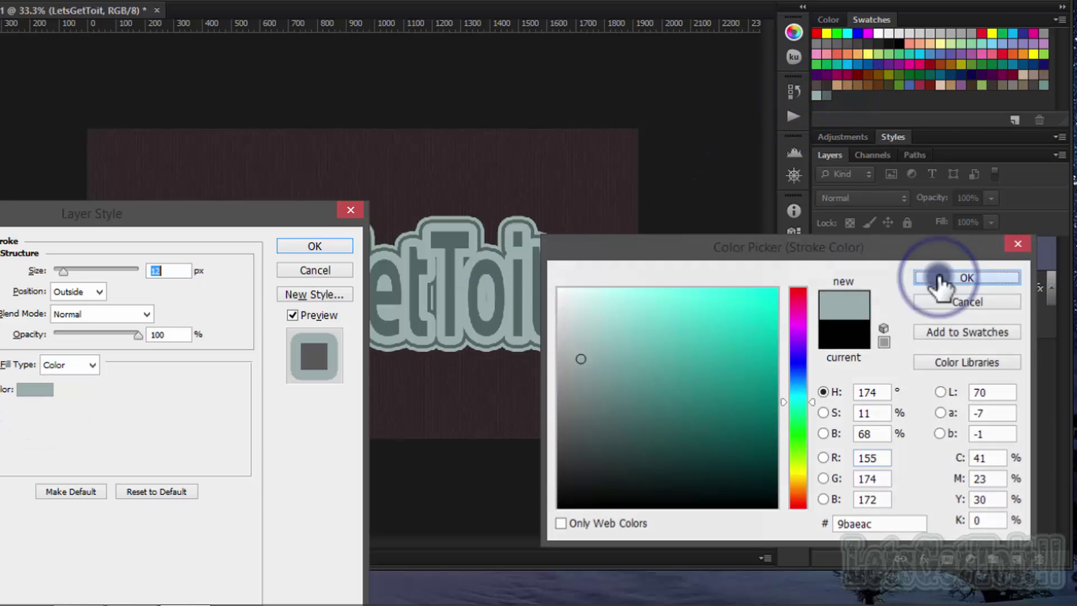
pyautogui.moveTo(227, 218)
pyautogui.mouseDown()
pyautogui.moveTo(704, 306)
pyautogui.moveTo(954, 230)
pyautogui.moveTo(905, 122)
pyautogui.moveTo(904, 146)
pyautogui.moveTo(836, 156)
pyautogui.moveTo(2, 171)
pyautogui.moveTo(4, 156)
pyautogui.mouseUp()
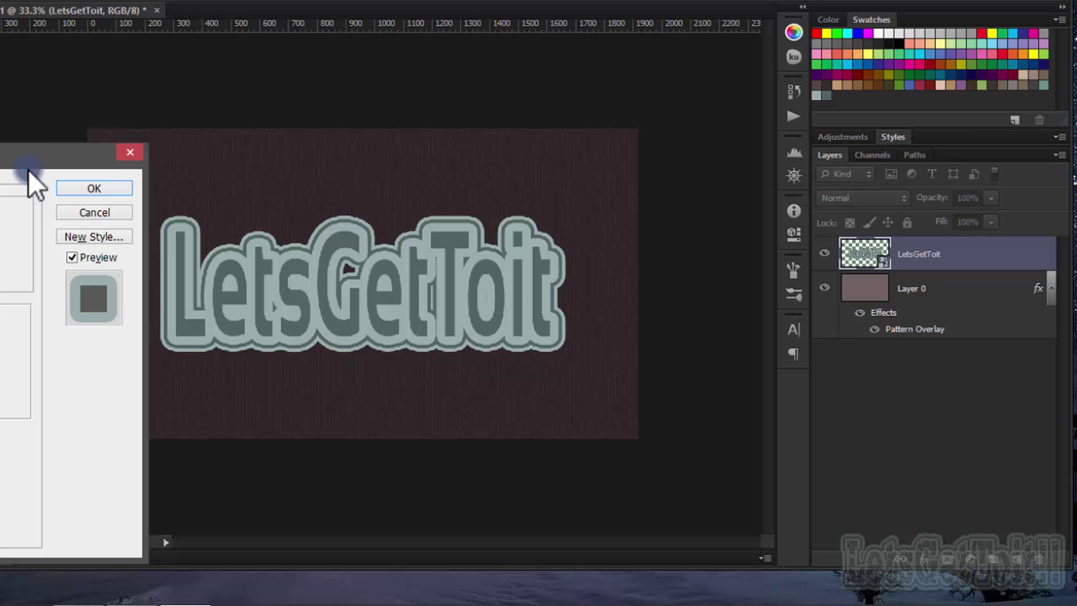
pyautogui.click(106, 188)
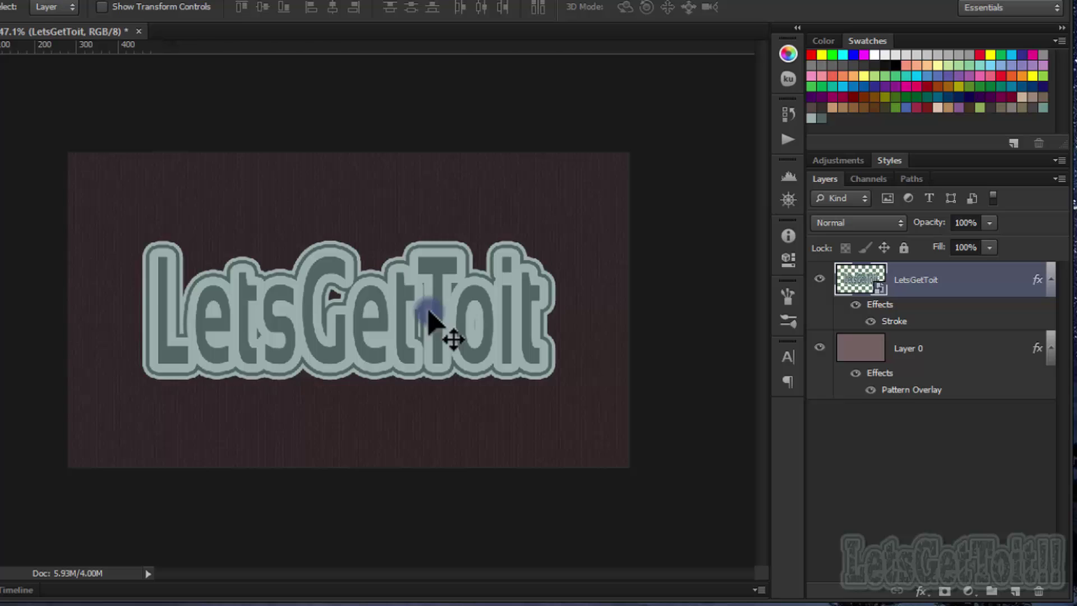
# Add a Multiply drop shadow to the text, softened to 16 px size.
pyautogui.scroll(2, 427, 312)
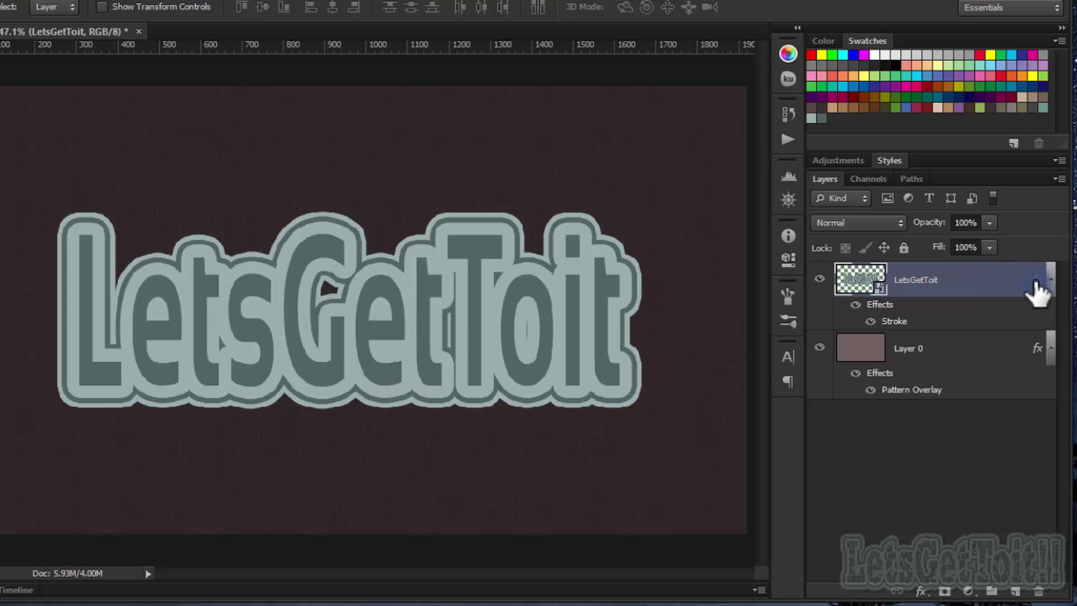
pyautogui.doubleClick(1036, 284)
pyautogui.moveTo(509, 49); pyautogui.dragTo(834, 14)
pyautogui.click(620, 289)
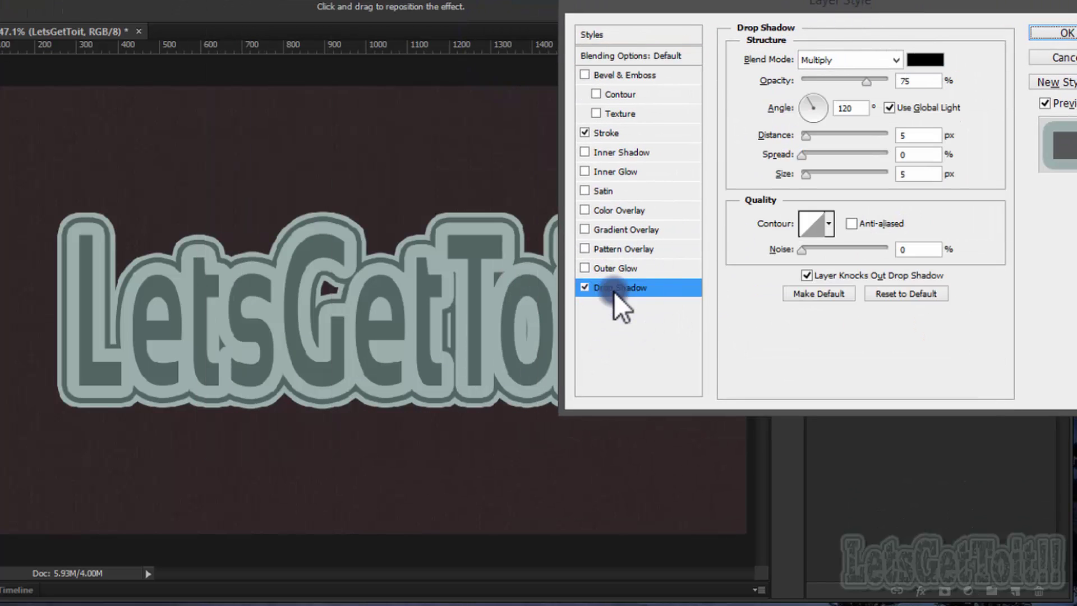
pyautogui.moveTo(358, 340)
pyautogui.mouseDown()
pyautogui.moveTo(356, 352)
pyautogui.moveTo(372, 354)
pyautogui.moveTo(362, 357)
pyautogui.mouseUp()
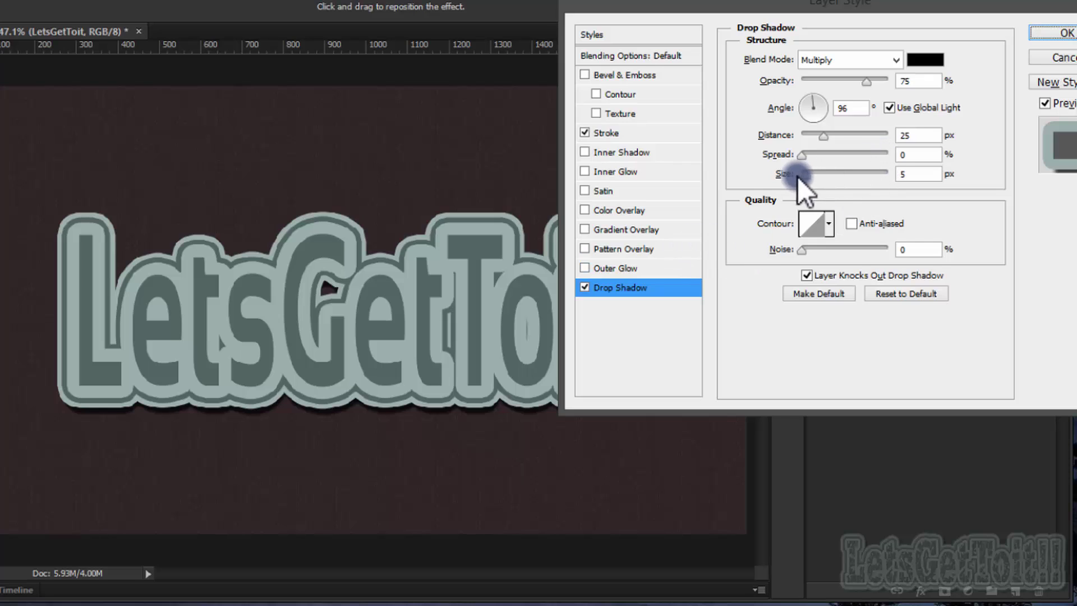
pyautogui.click(812, 177)
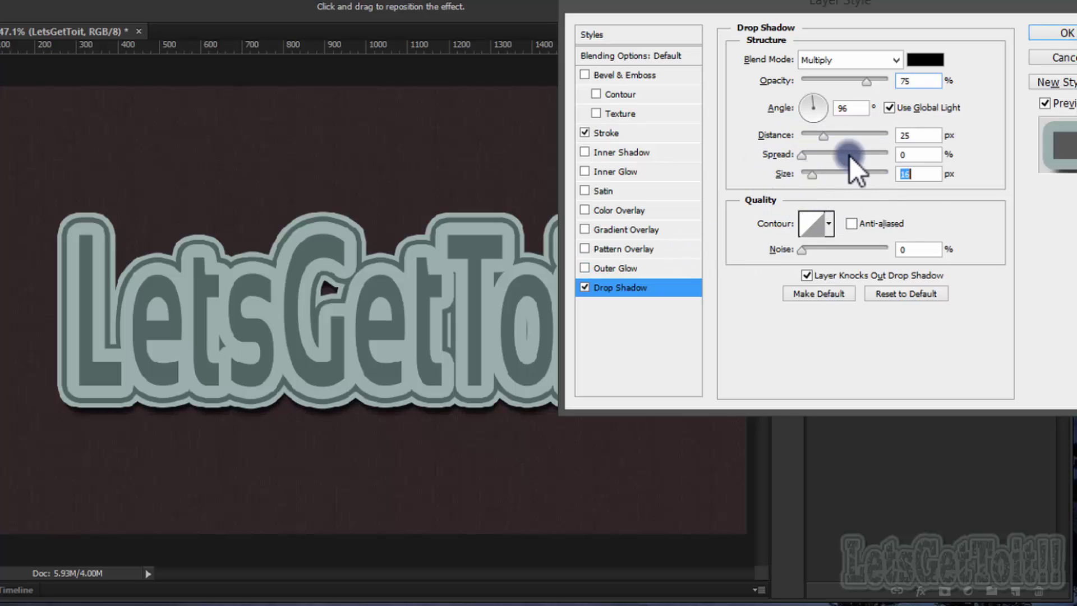
# Set the shadow to 122° at 29 px distance, lower its opacity, and apply it.
pyautogui.click(823, 135)
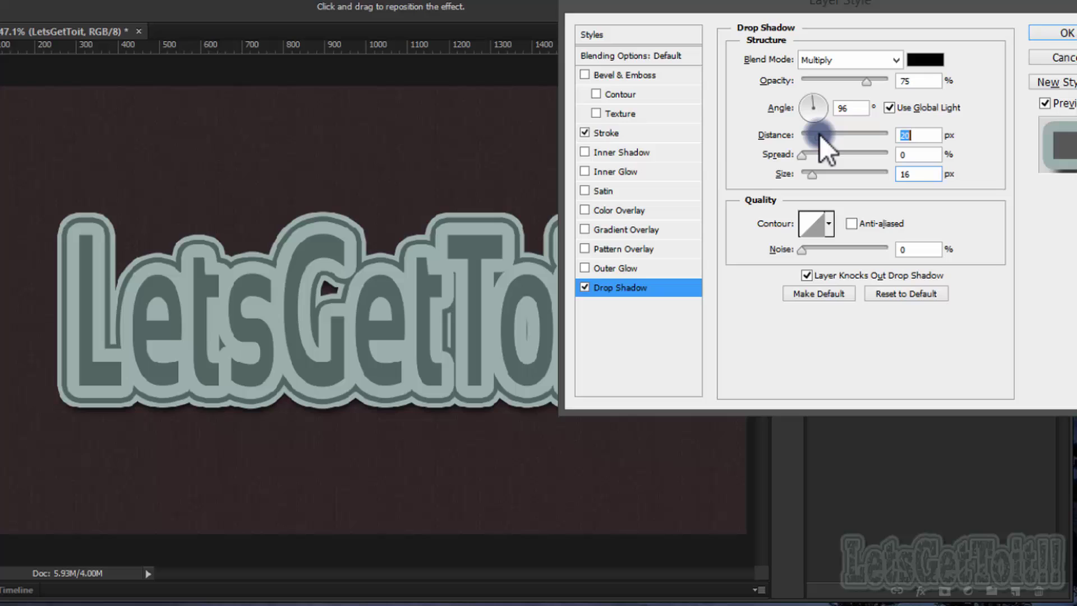
pyautogui.moveTo(343, 287); pyautogui.dragTo(357, 288)
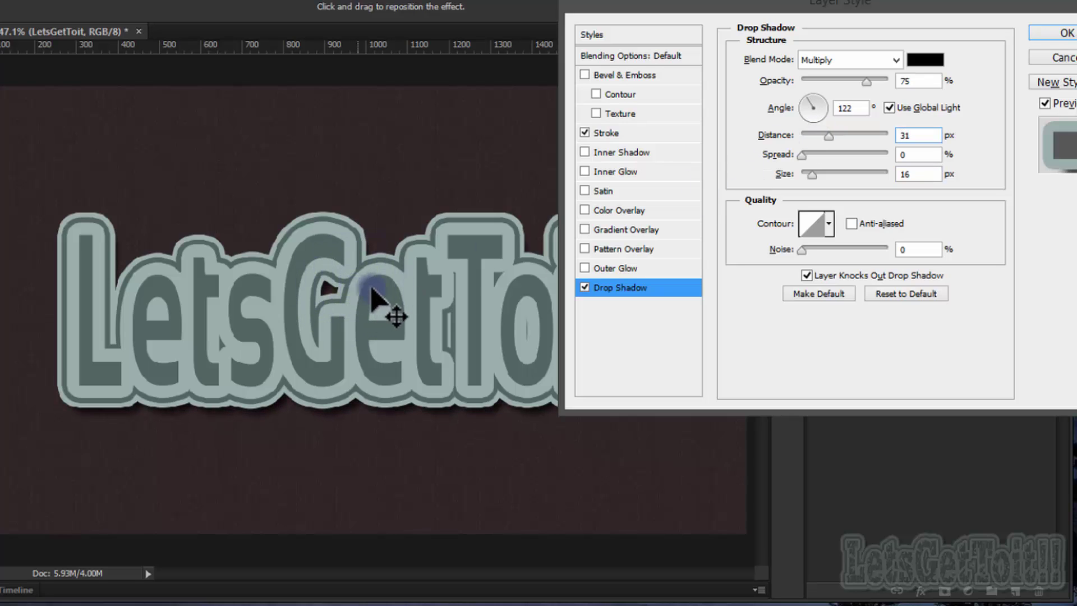
pyautogui.moveTo(730, 7); pyautogui.dragTo(882, 156)
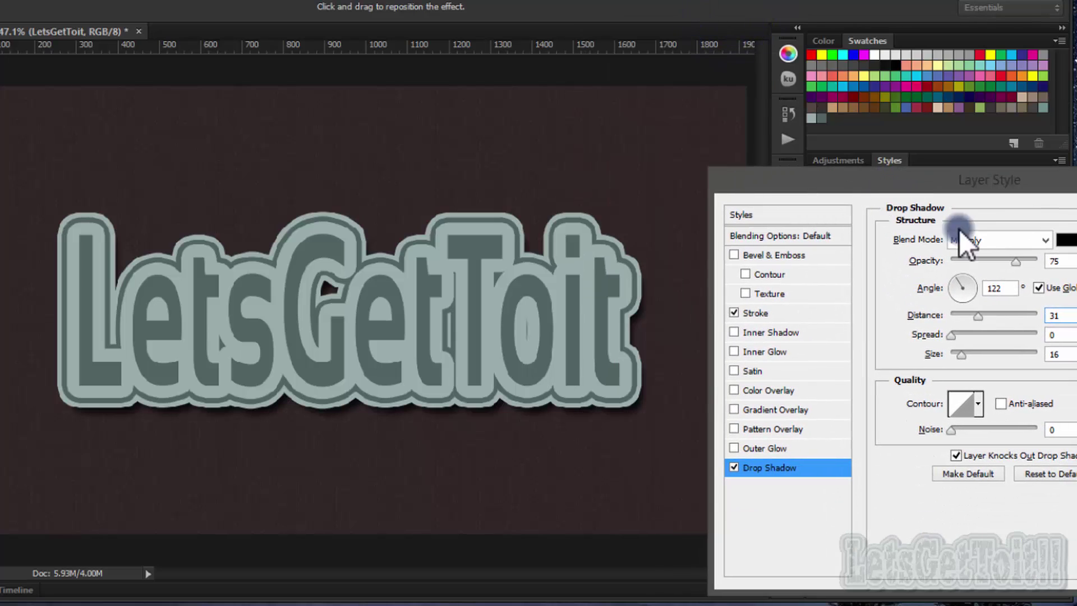
pyautogui.moveTo(998, 318); pyautogui.dragTo(977, 318)
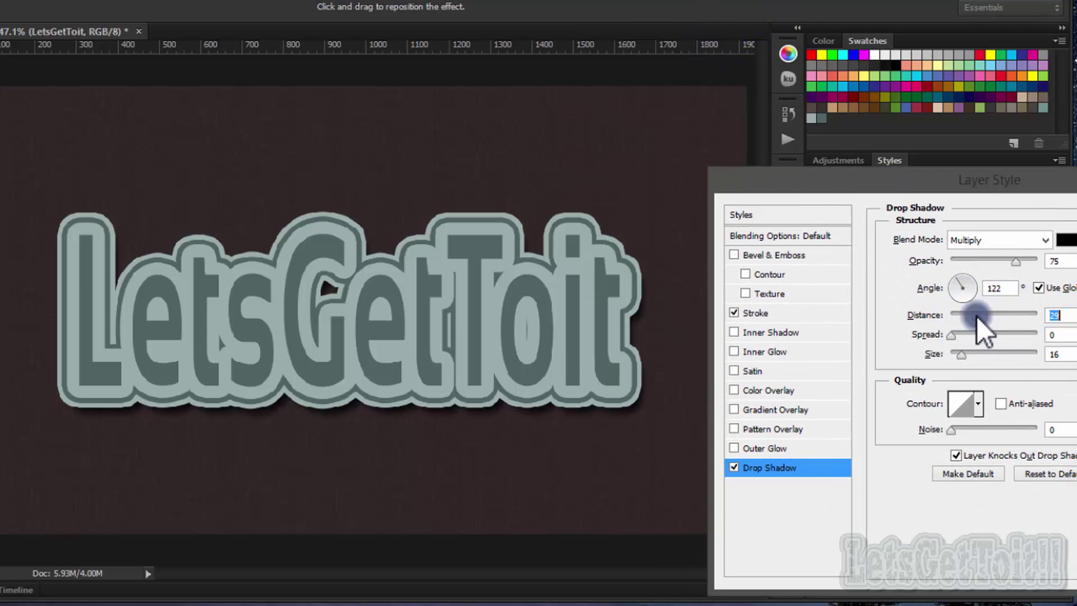
pyautogui.click(1011, 262)
pyautogui.moveTo(1011, 262); pyautogui.dragTo(998, 264)
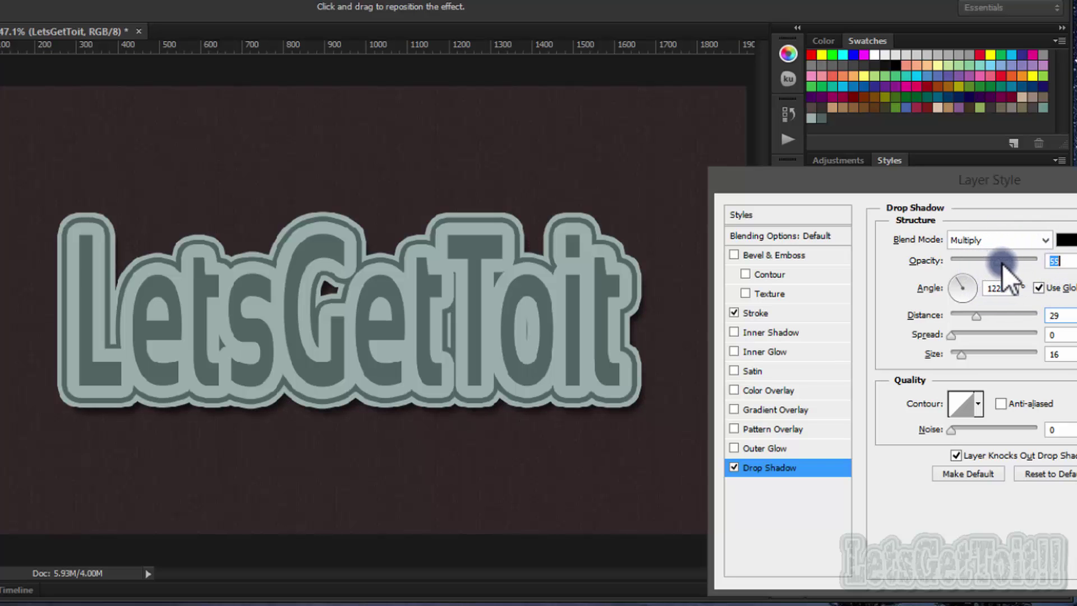
pyautogui.moveTo(969, 186); pyautogui.dragTo(506, 77)
pyautogui.click(743, 109)
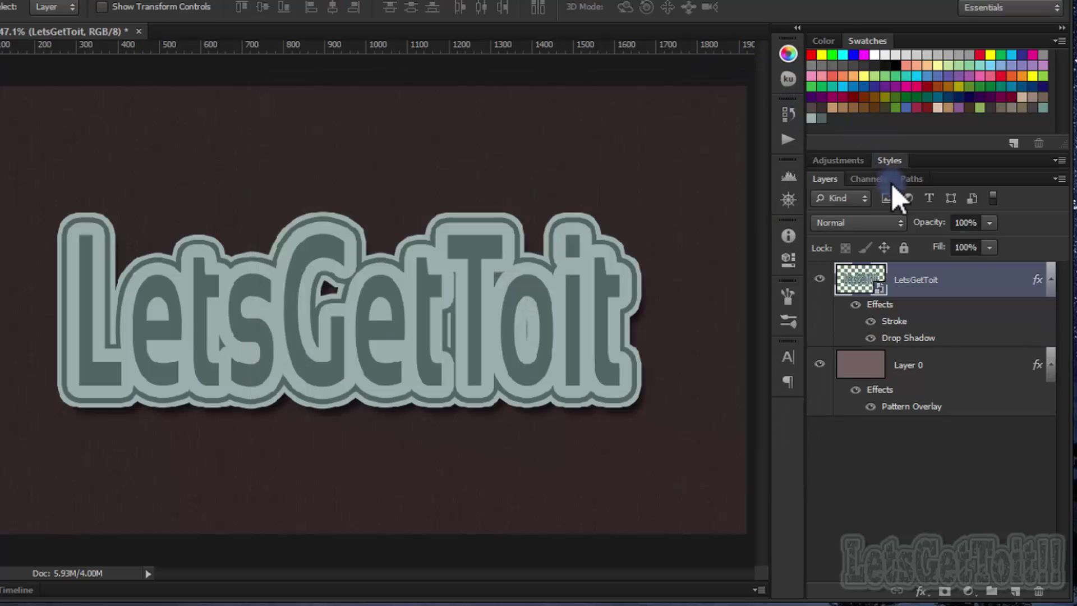